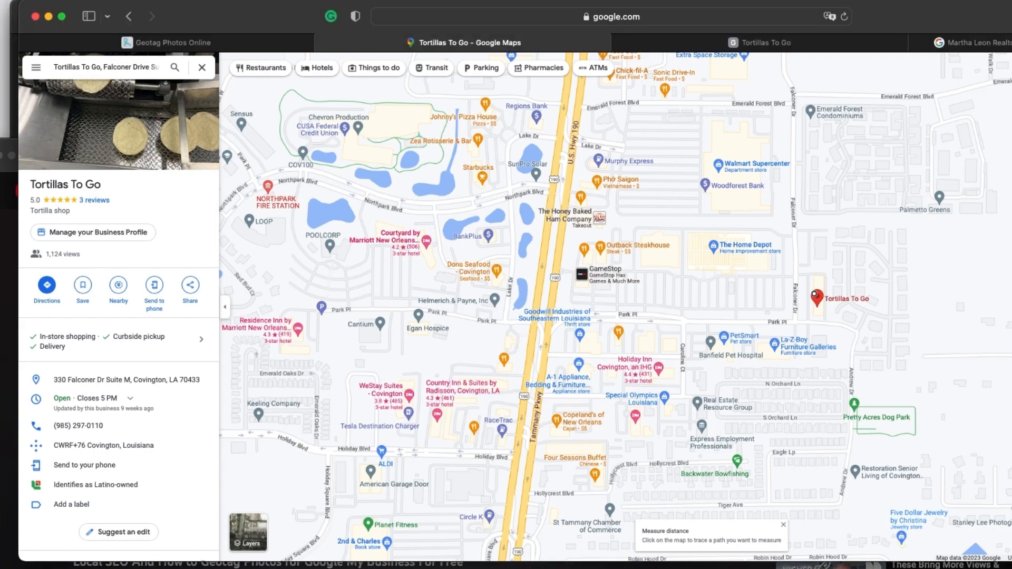
# Zoom in on the Tortillas To Go pin and copy its coordinates 30.44074, -90.07694
pyautogui.scroll(5, 812, 306)
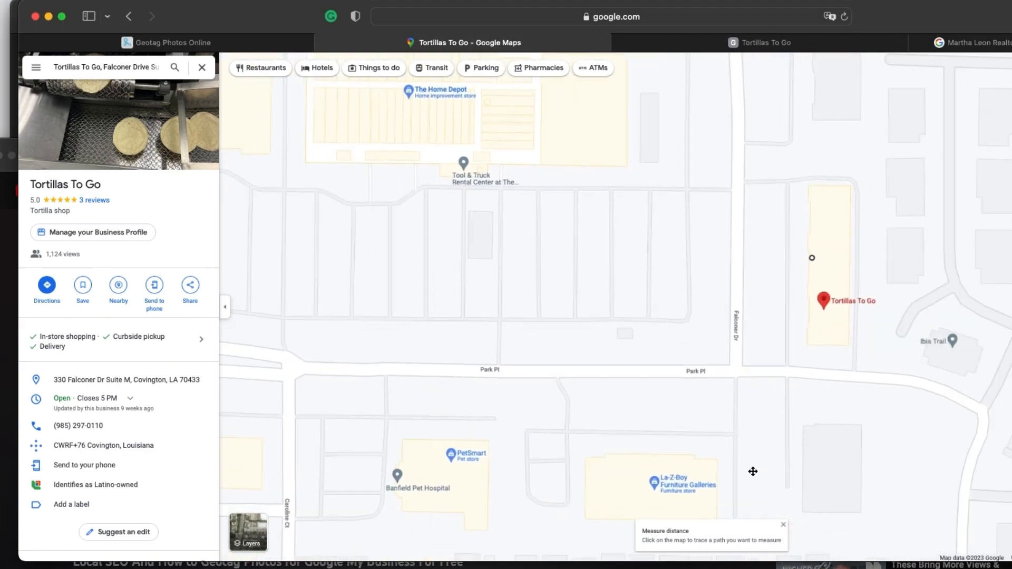
pyautogui.moveTo(764, 289)
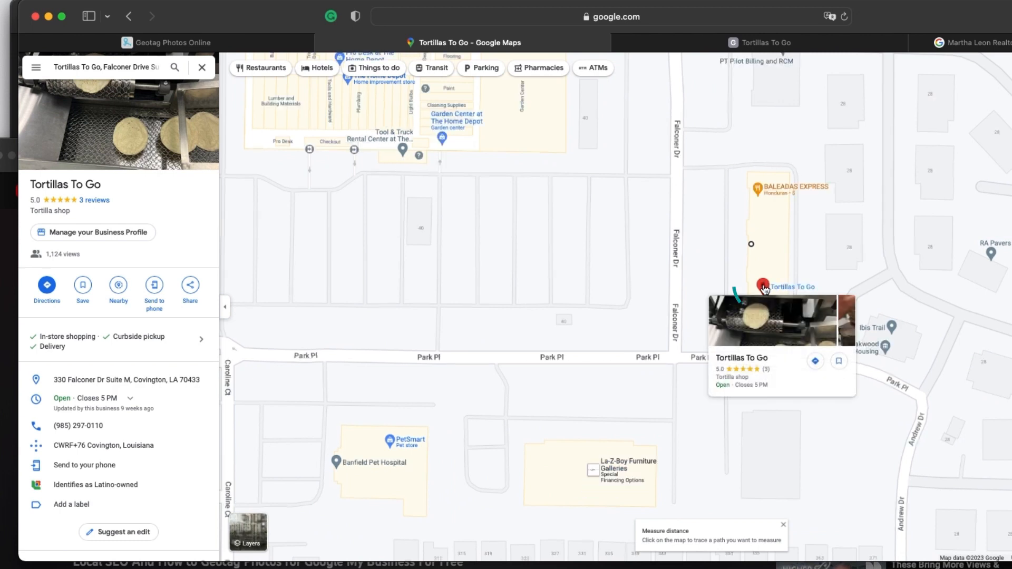
pyautogui.scroll(1, 764, 289)
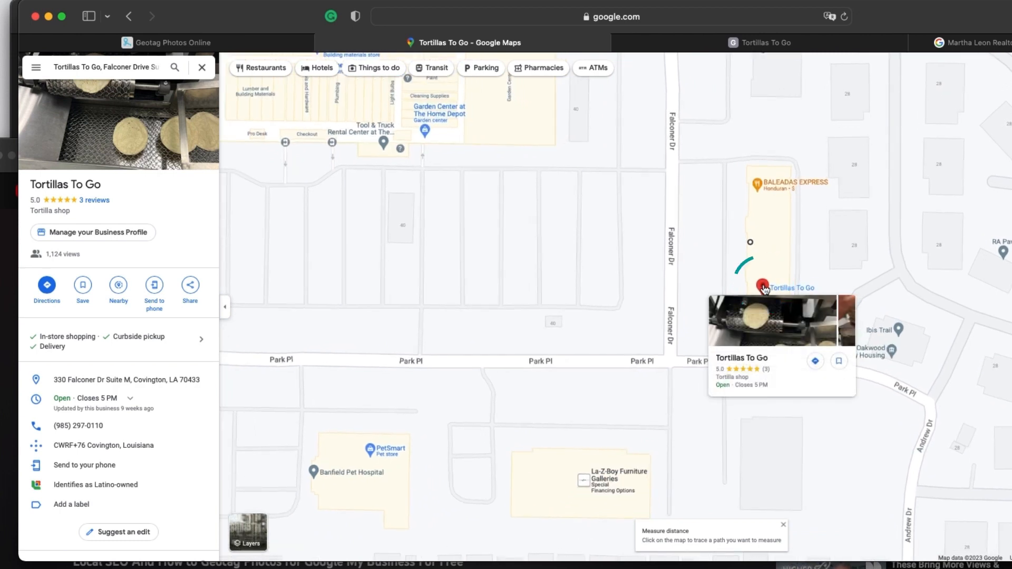
pyautogui.rightClick(765, 288)
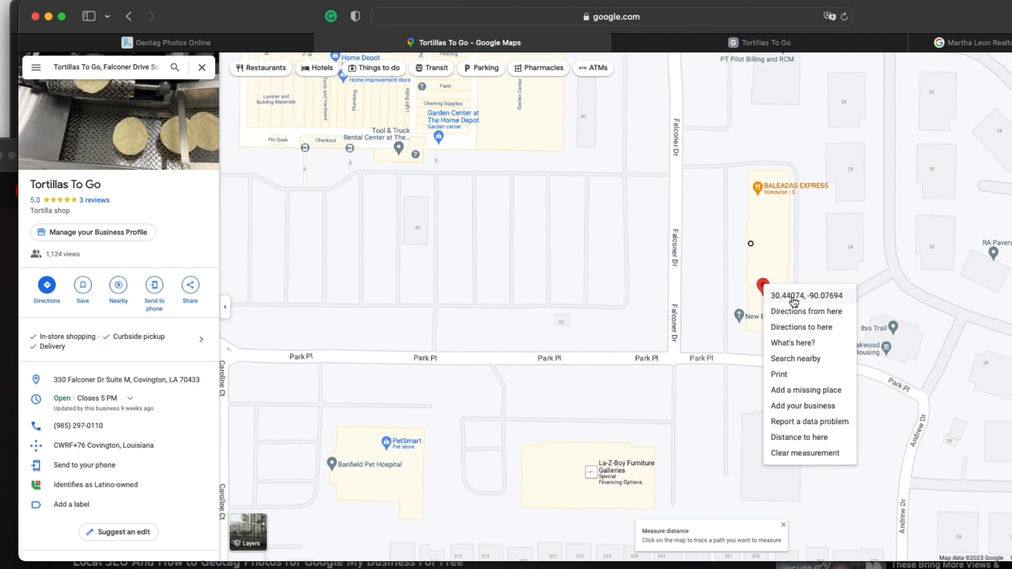
pyautogui.click(802, 297)
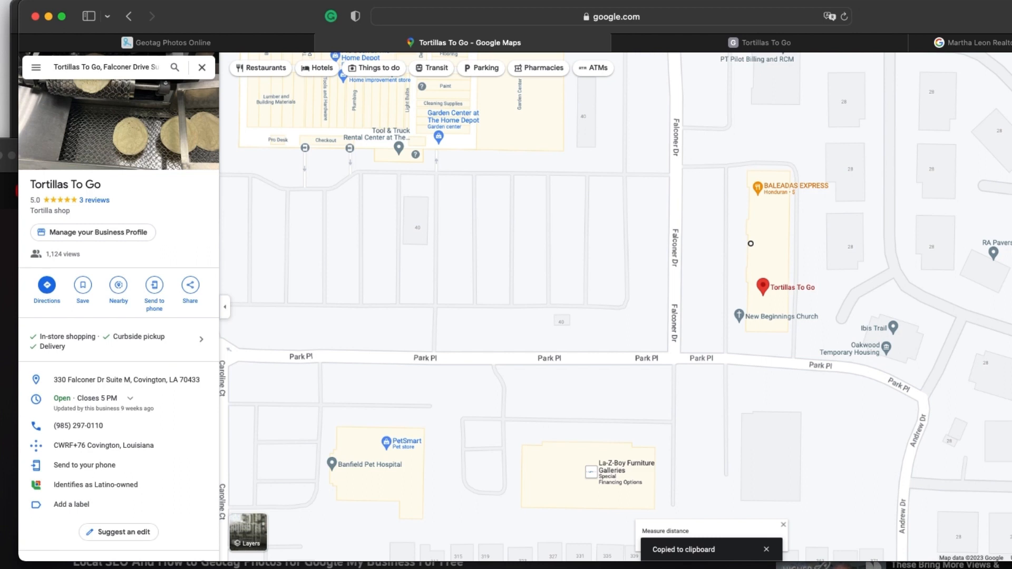
# Paste the coordinates into a new note, then return to the Geotag Photos Online page
pyautogui.press('super+Tab')
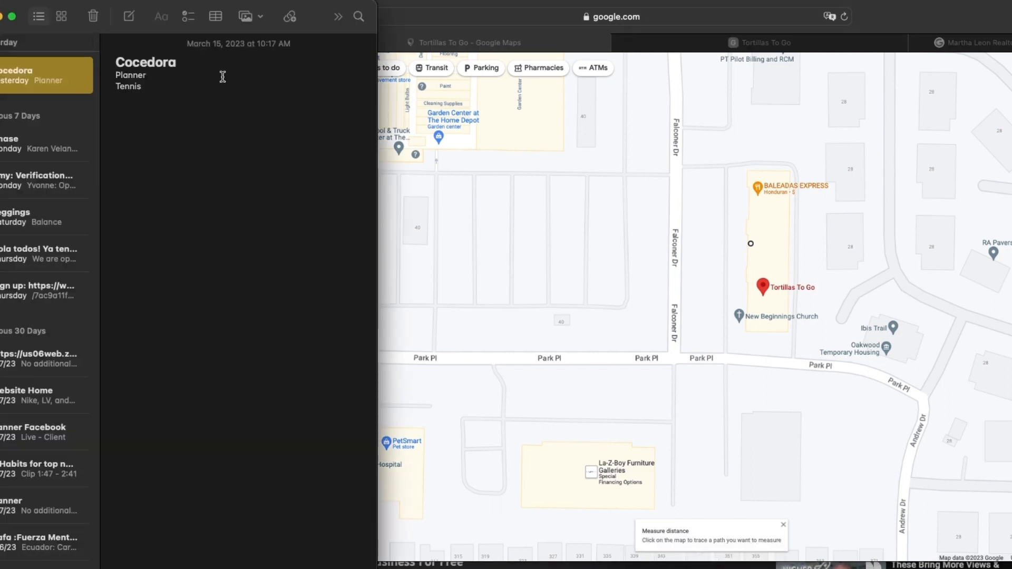
pyautogui.click(129, 16)
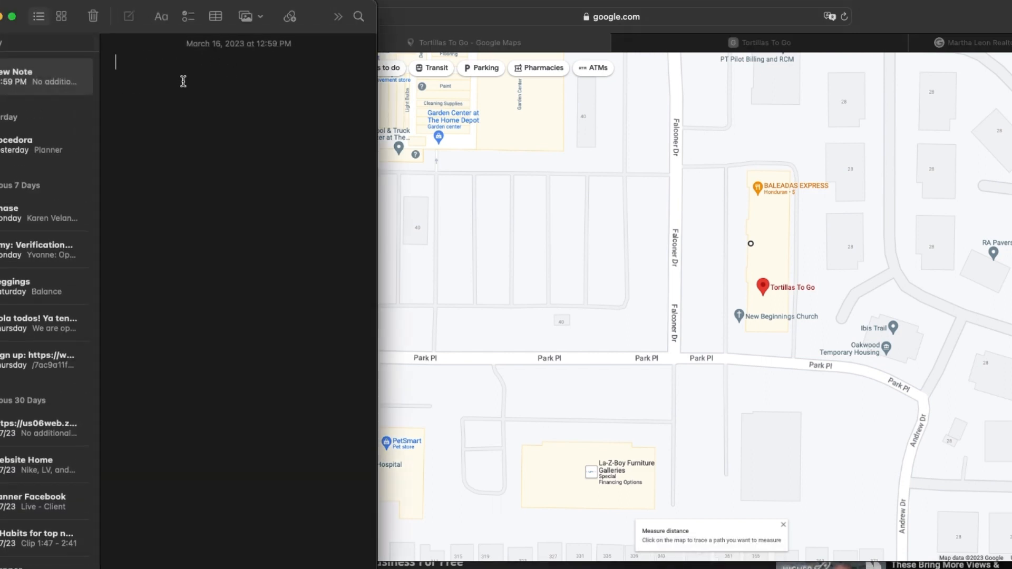
pyautogui.press('super+v')
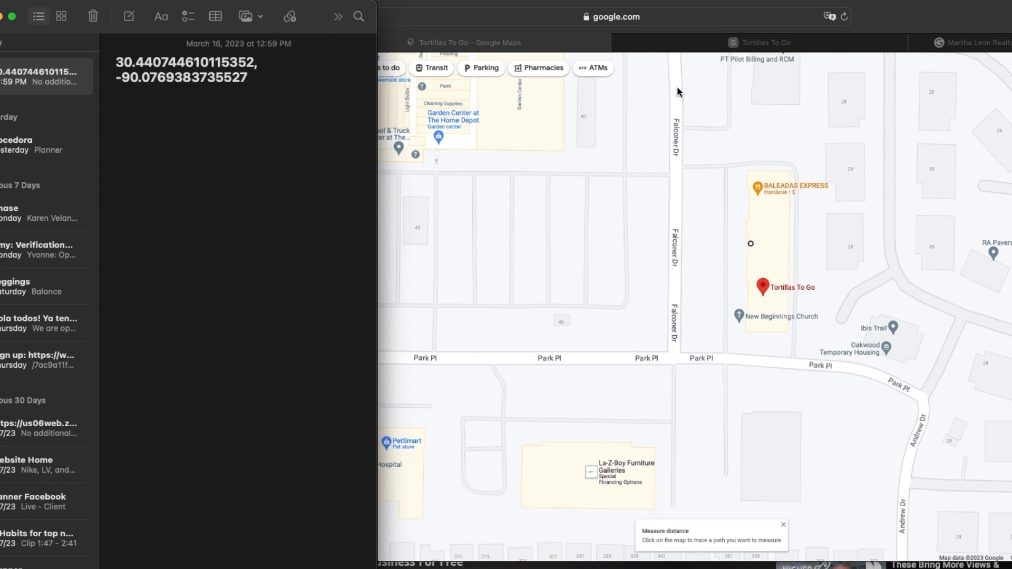
pyautogui.click(517, 159)
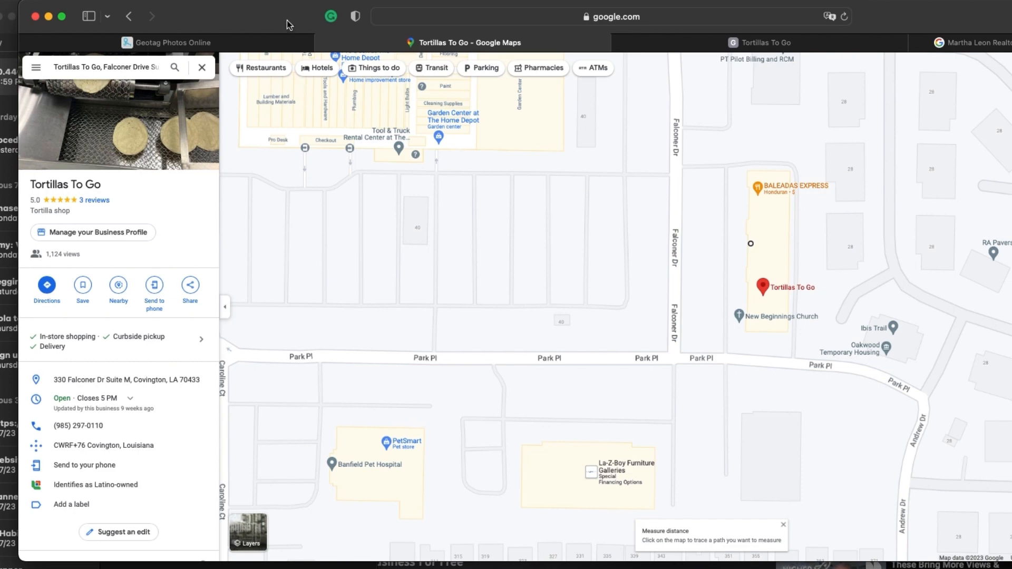
pyautogui.click(262, 45)
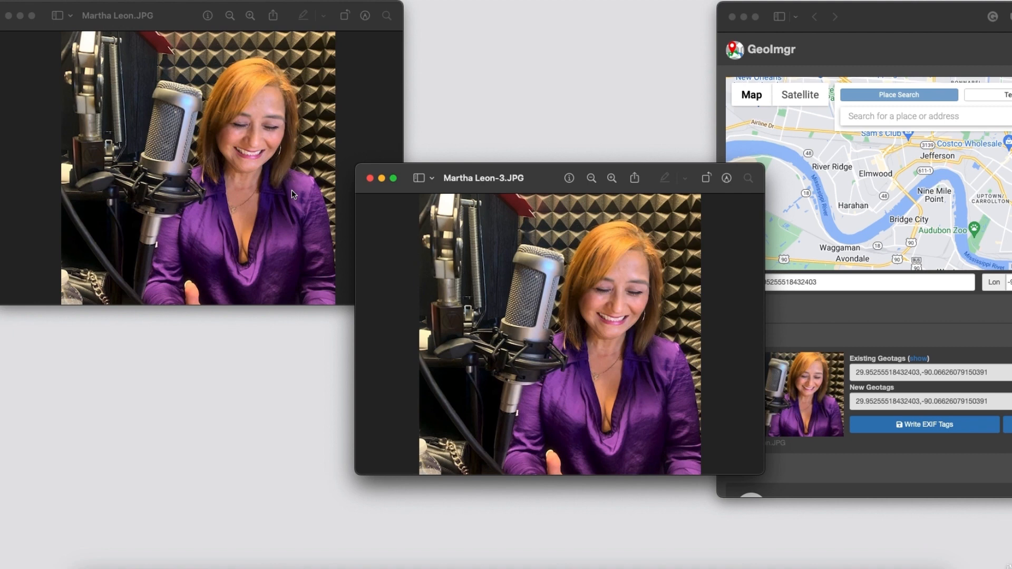
# Open the first photo's More Info and check its General, Exif, JFIF and TIFF tabs
pyautogui.click(374, 107)
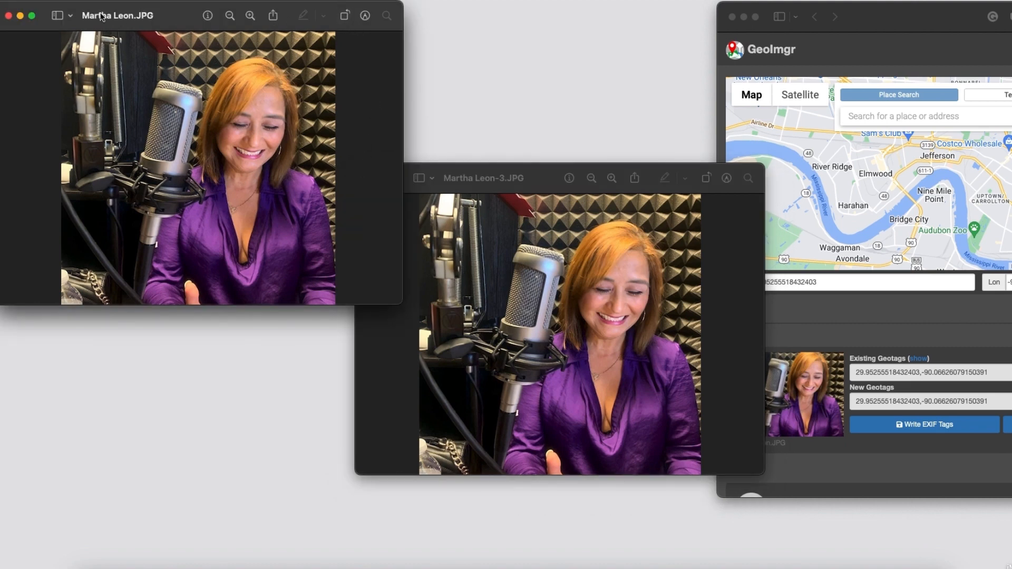
pyautogui.click(208, 17)
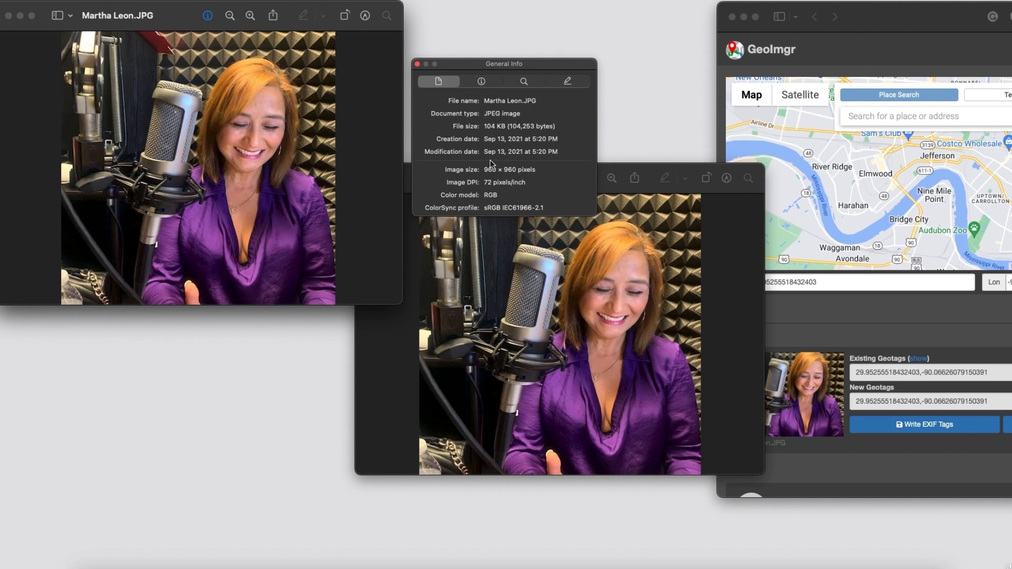
pyautogui.click(482, 80)
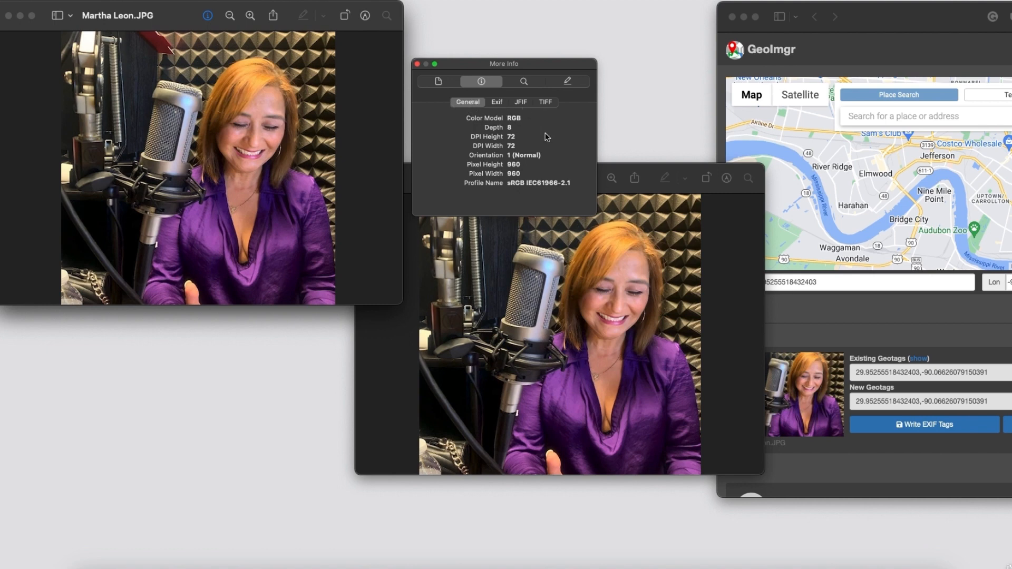
pyautogui.click(497, 102)
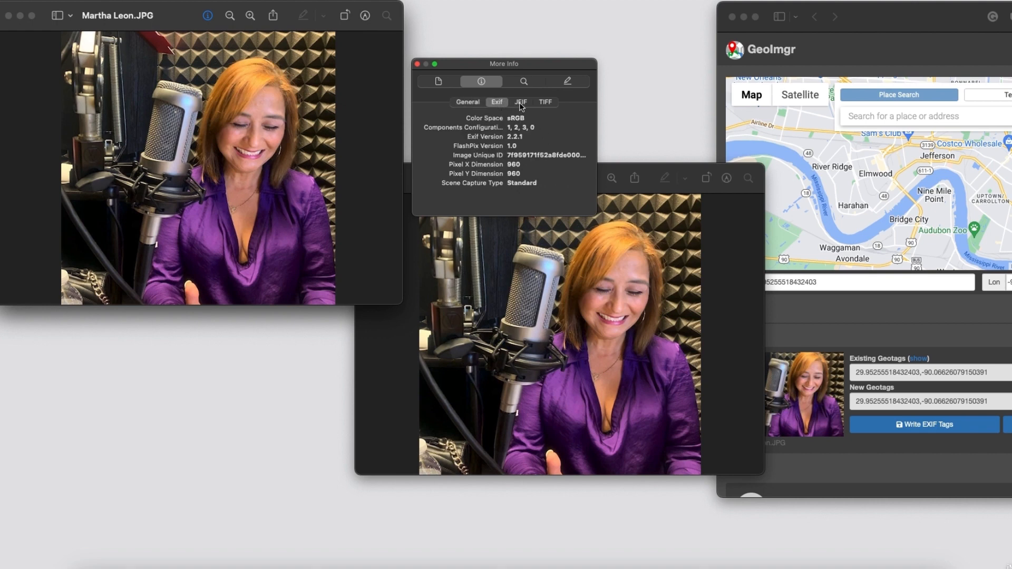
pyautogui.click(520, 102)
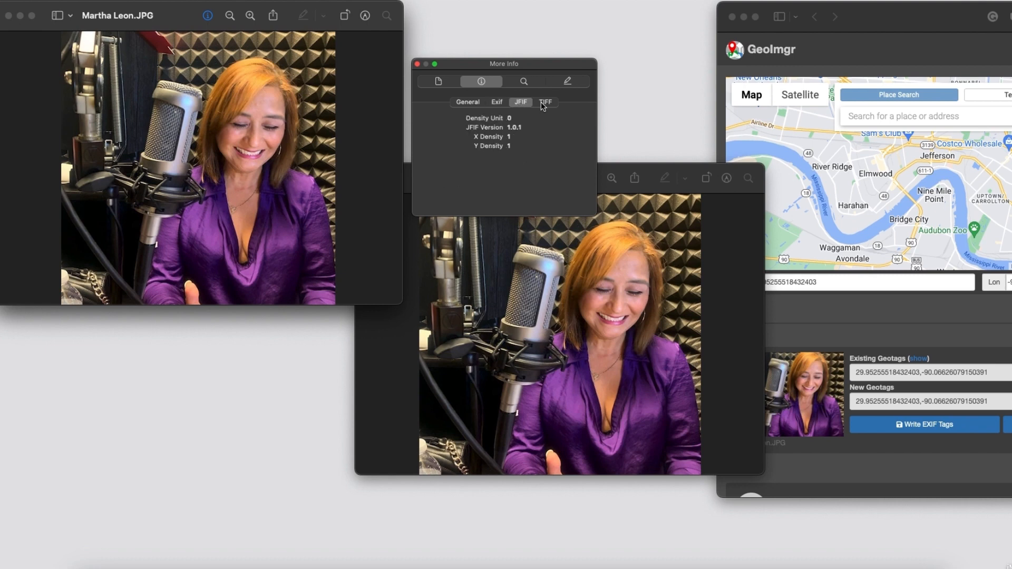
pyautogui.click(545, 102)
pyautogui.click(468, 102)
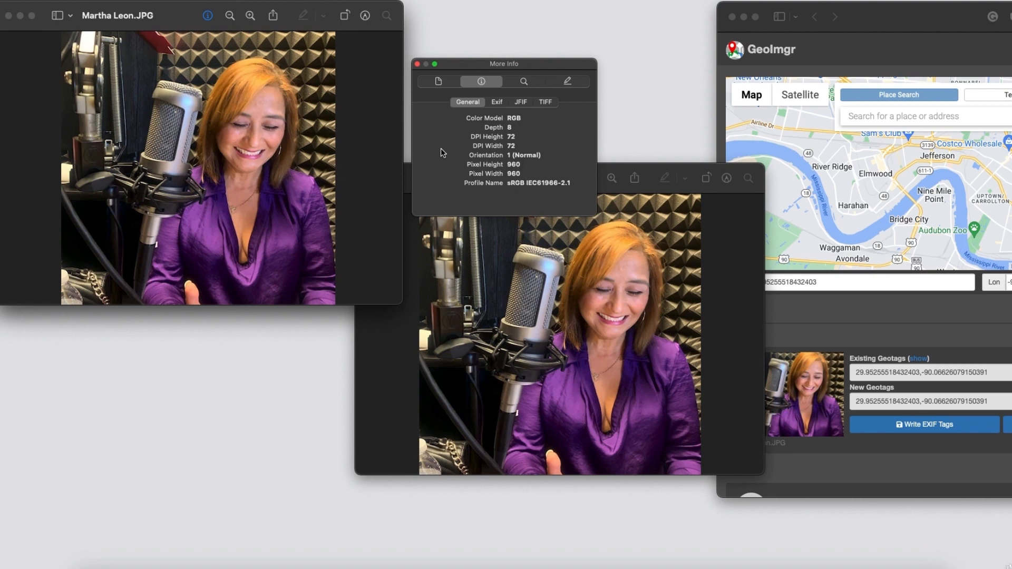
pyautogui.moveTo(476, 68); pyautogui.dragTo(71, 315)
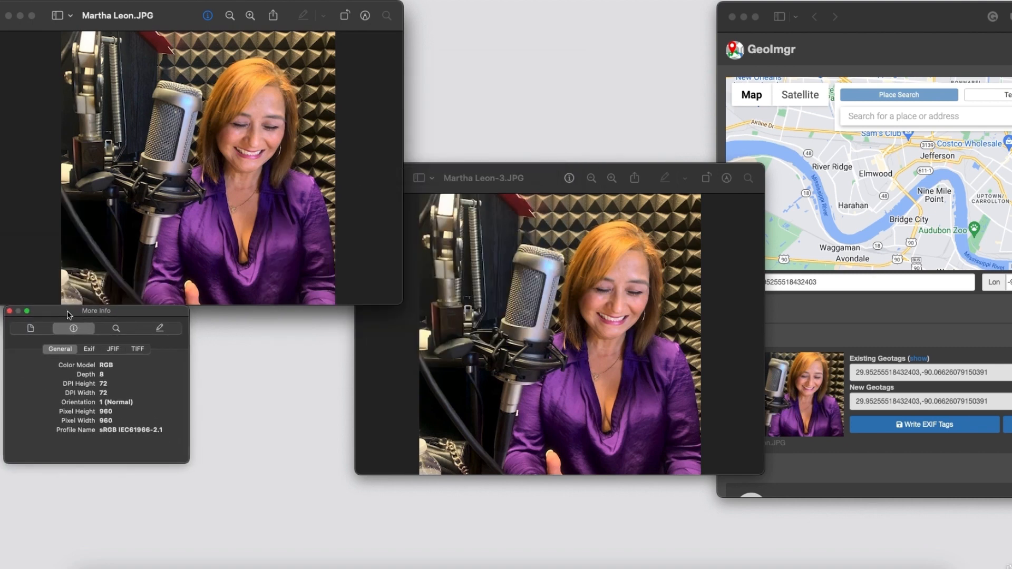
# Show the second photo's GPS tab: latitude 29° 57' 9.198" N, longitude 90° 3' 58.539" W
pyautogui.click(545, 216)
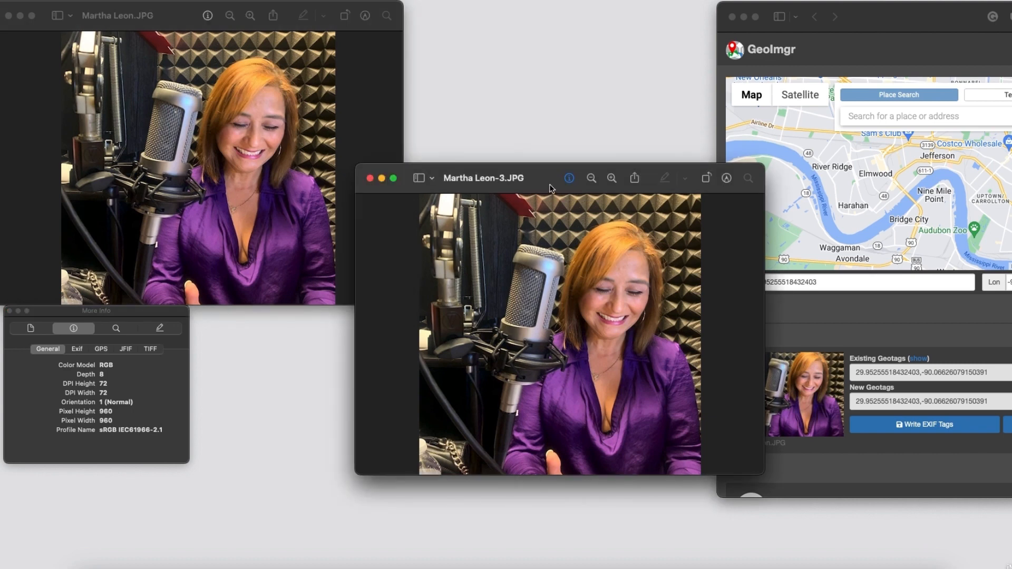
pyautogui.click(569, 179)
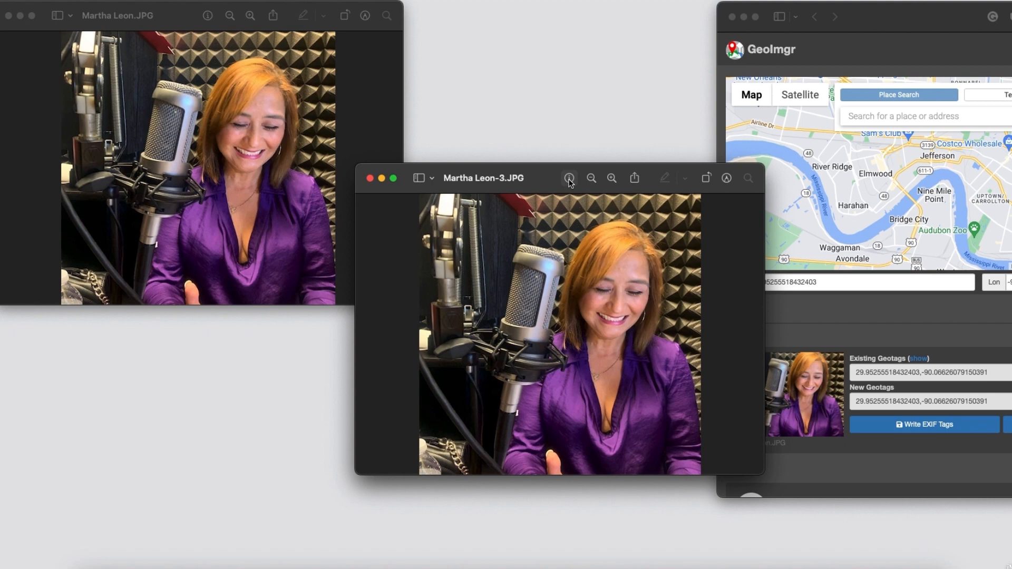
pyautogui.click(569, 179)
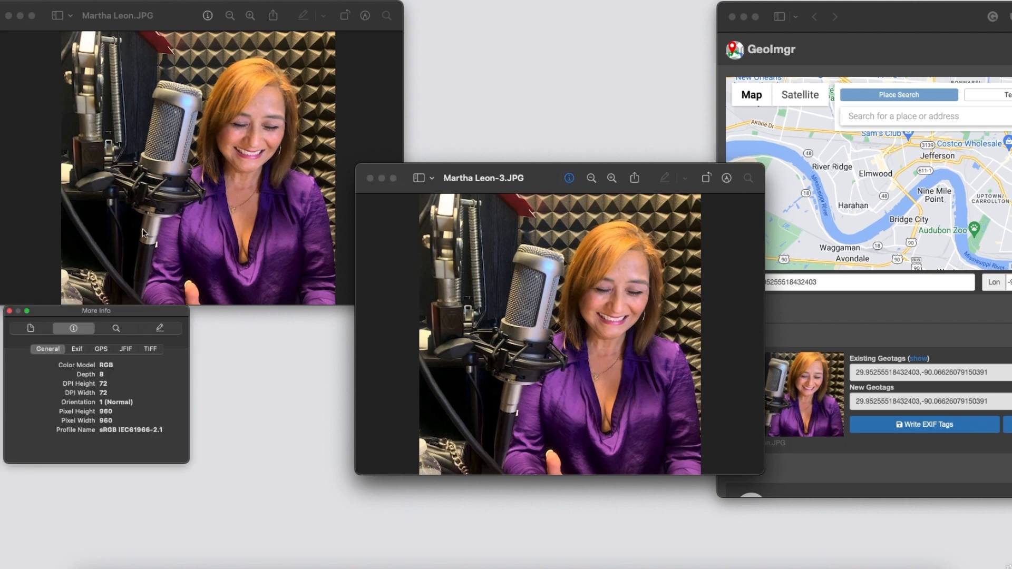
pyautogui.moveTo(131, 311); pyautogui.dragTo(481, 195)
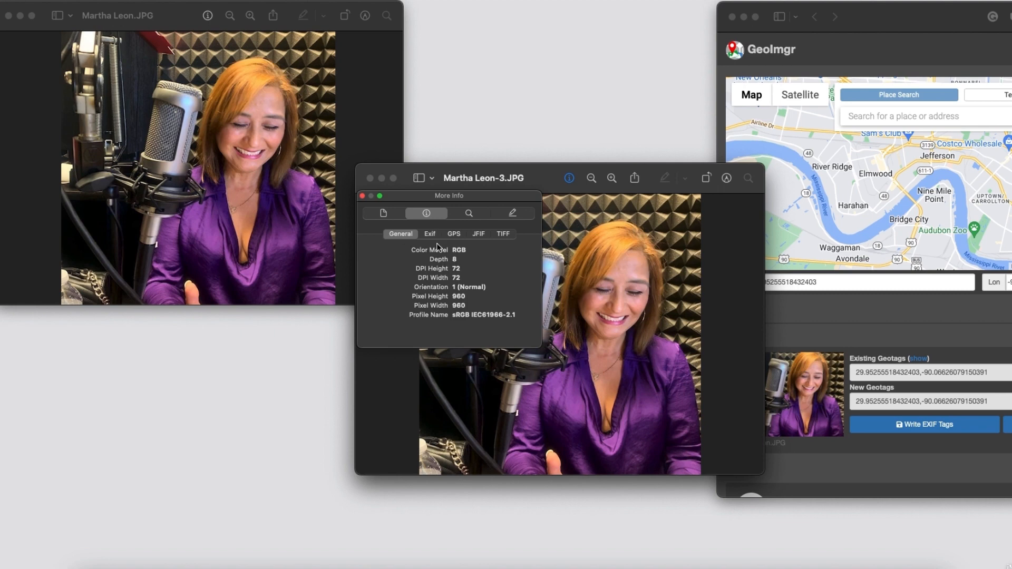
pyautogui.click(455, 236)
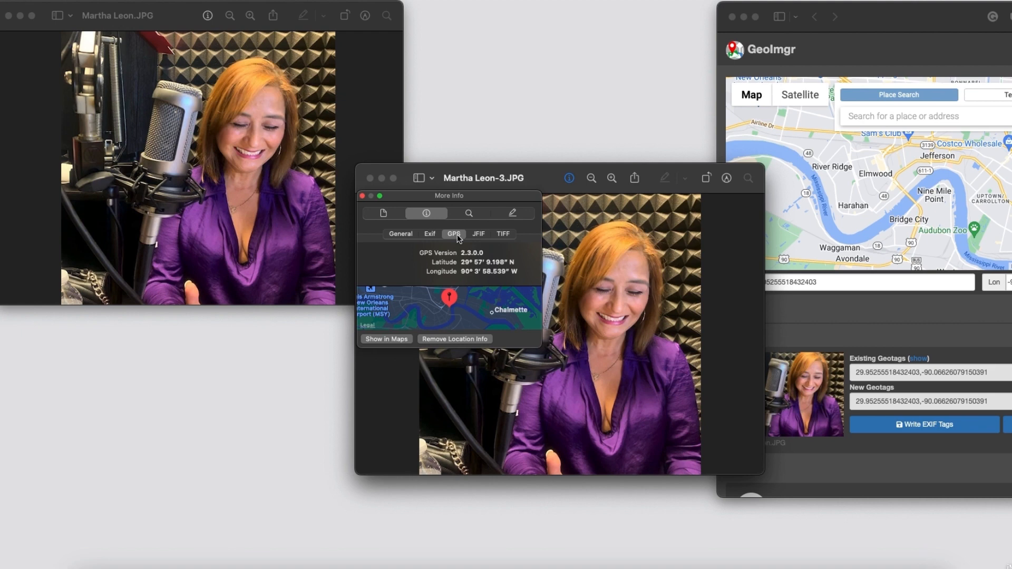
pyautogui.scroll(-2, 458, 308)
pyautogui.scroll(2, 457, 308)
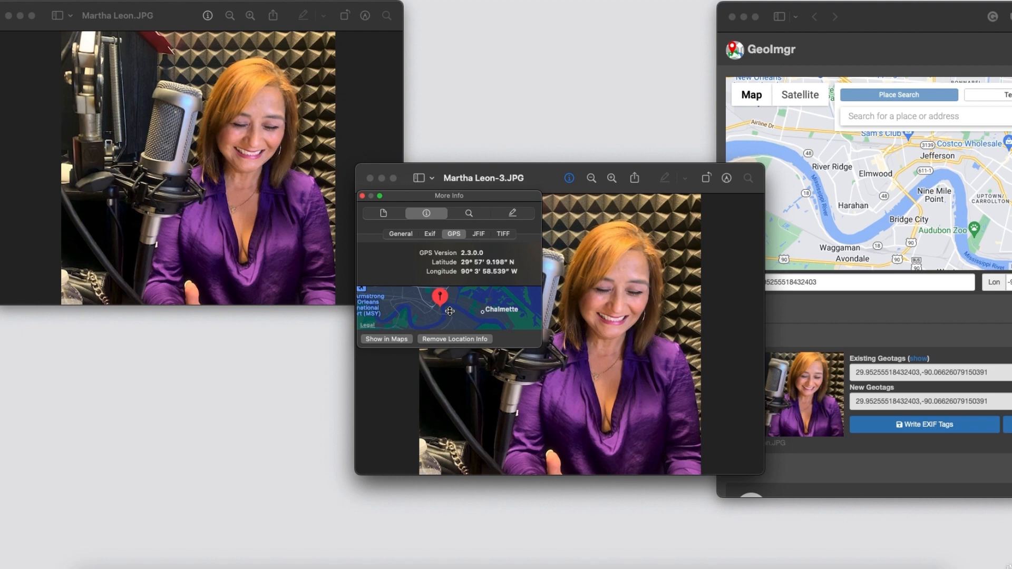
# View the photo's location in Maps, dismiss its permission and intro prompts, then close Maps
pyautogui.click(384, 341)
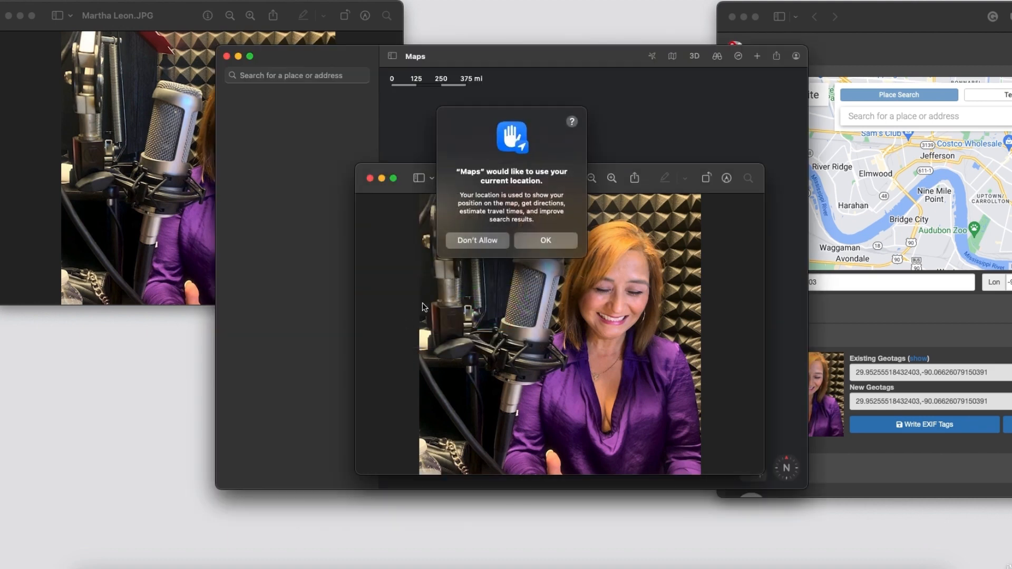
pyautogui.click(533, 242)
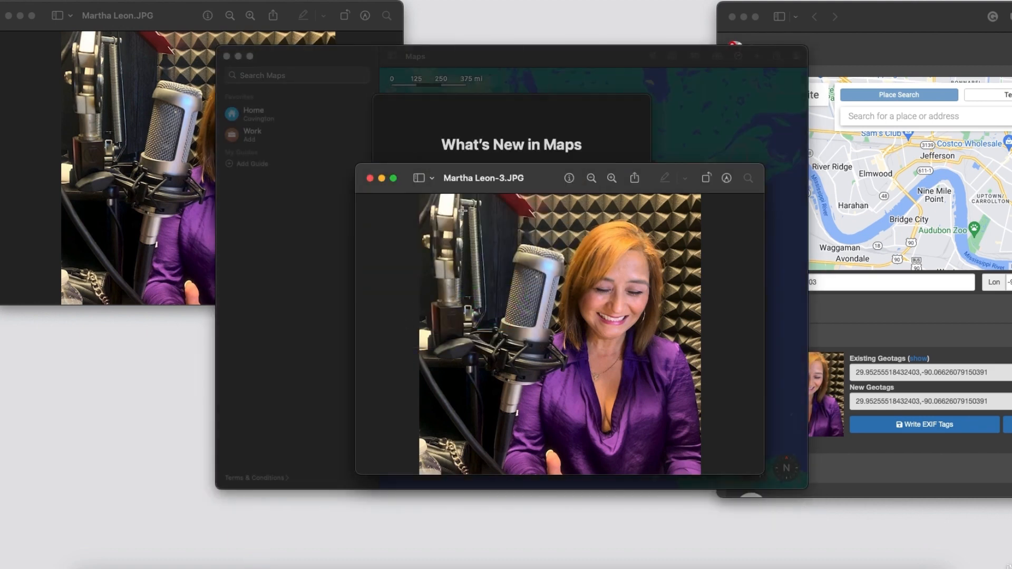
pyautogui.click(228, 295)
pyautogui.click(515, 412)
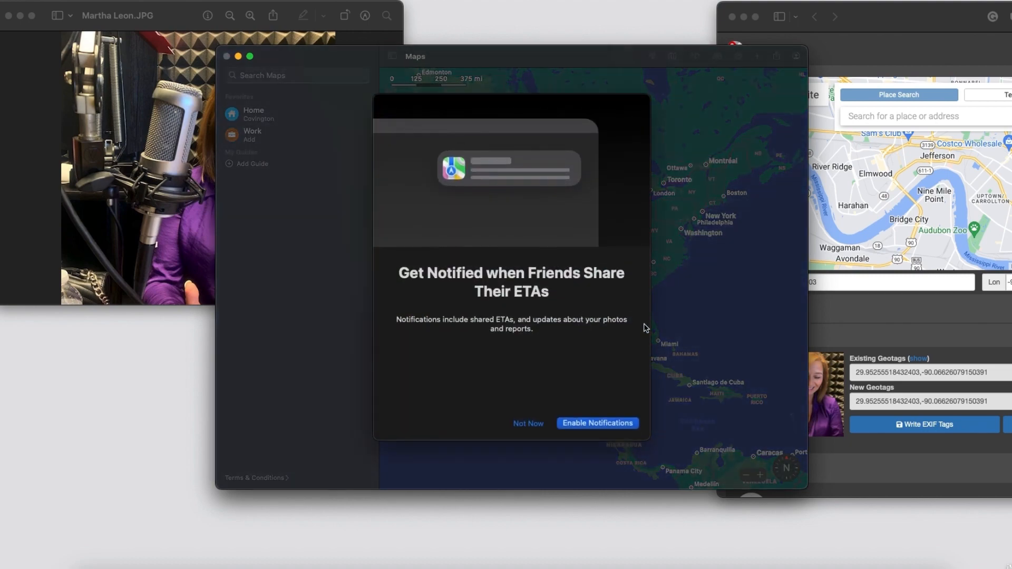
pyautogui.click(529, 425)
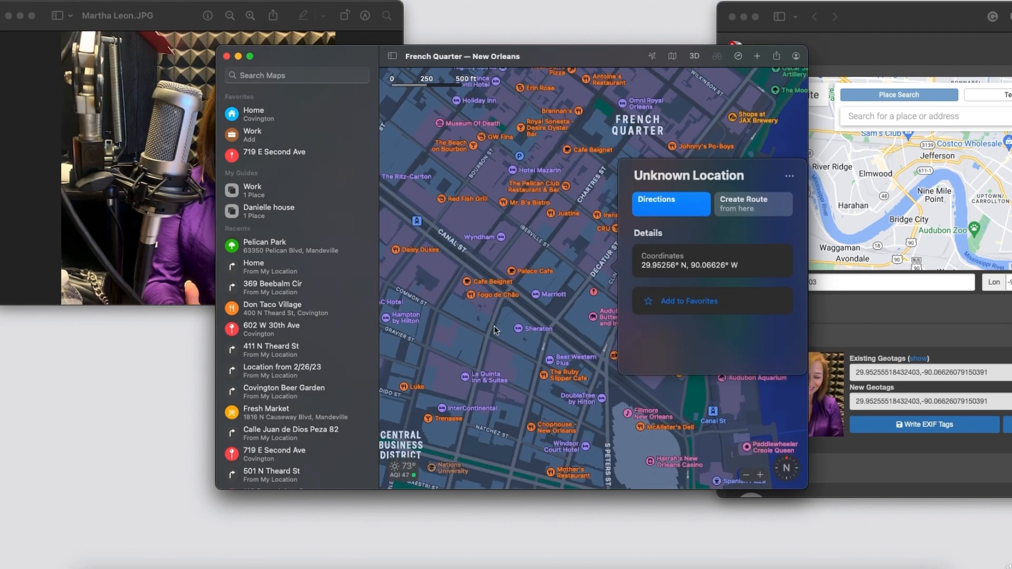
pyautogui.moveTo(564, 52); pyautogui.dragTo(563, 45)
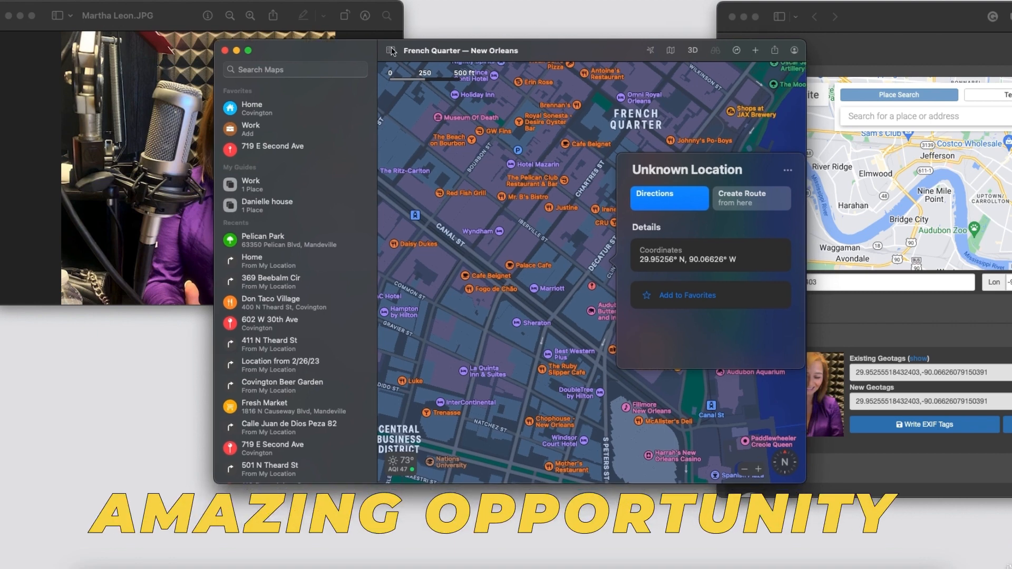
pyautogui.click(224, 50)
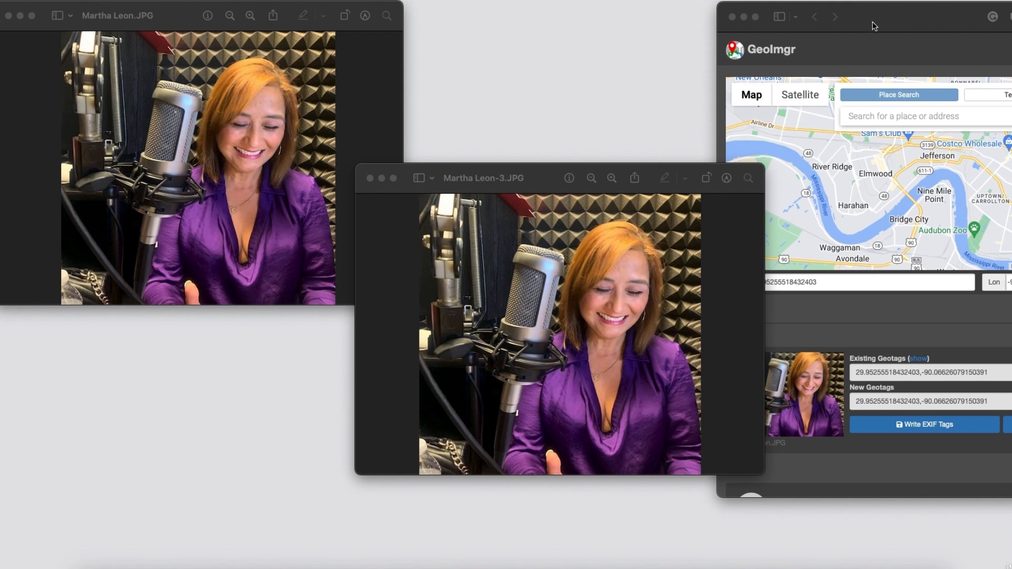
# Move the second portrait preview down-left and drag the GeoImgr window forward and left
pyautogui.moveTo(543, 172); pyautogui.dragTo(186, 212)
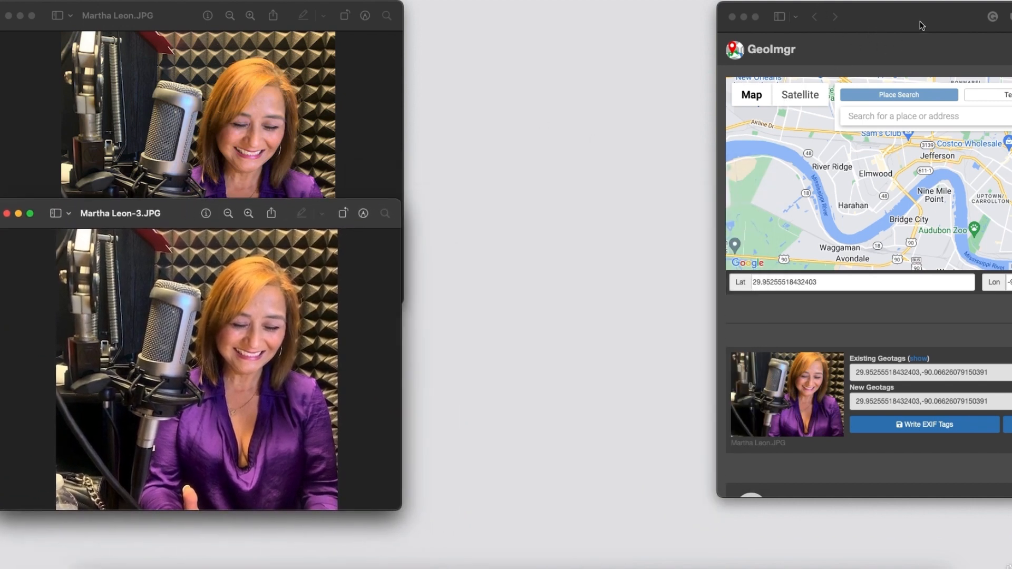
pyautogui.moveTo(921, 26); pyautogui.dragTo(416, 8)
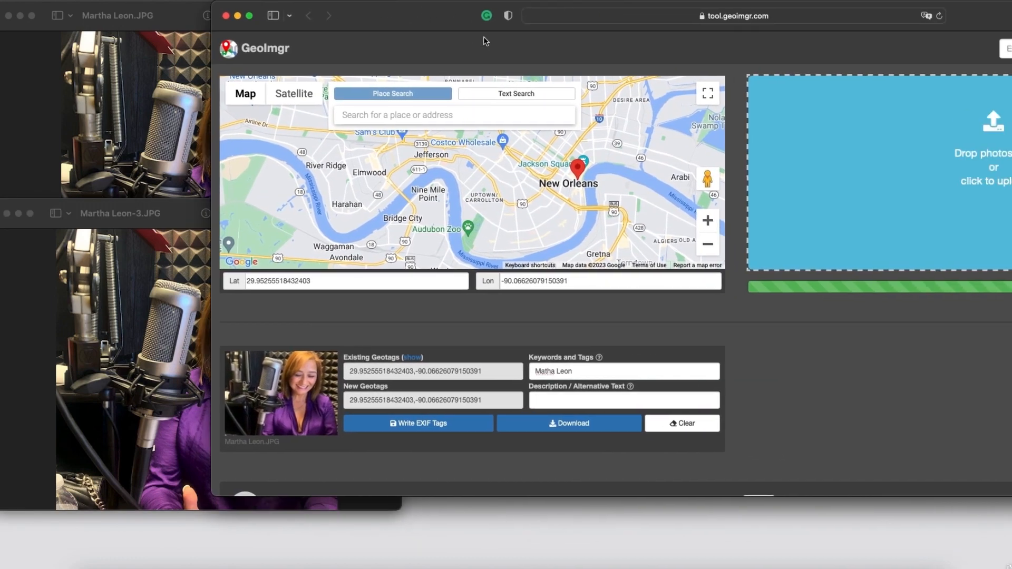
pyautogui.moveTo(459, 24); pyautogui.dragTo(249, 24)
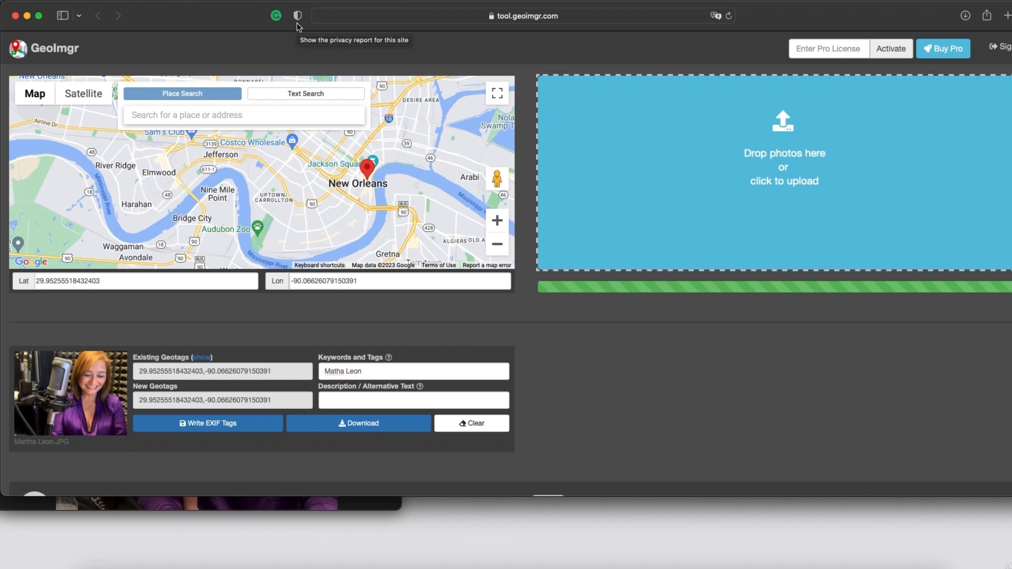
# Zoom to downtown New Orleans and set the marker near the Superdome at 29.95368927564305, -90.08586699743651
pyautogui.click(251, 113)
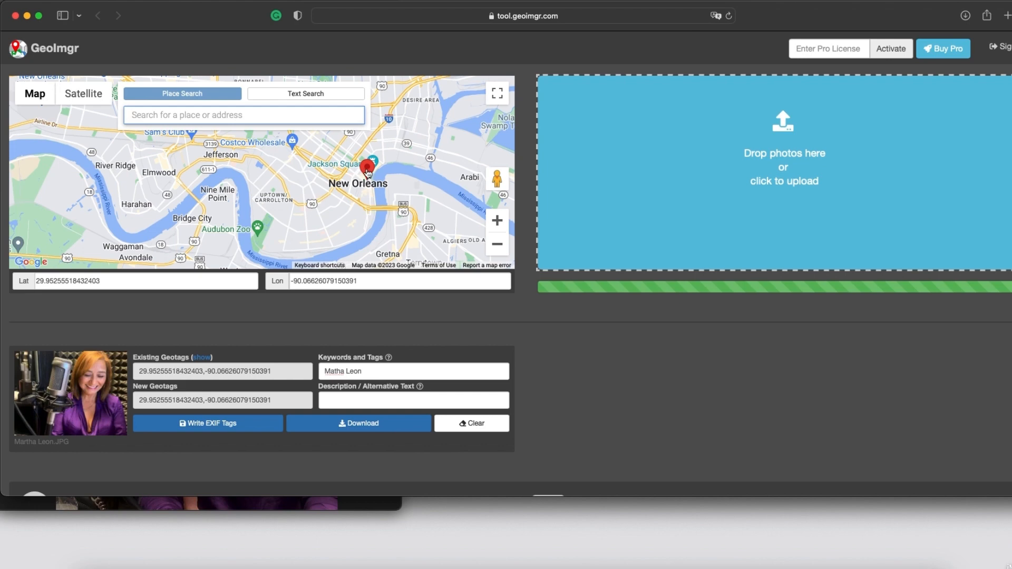
pyautogui.click(498, 221)
pyautogui.moveTo(474, 225); pyautogui.dragTo(401, 225)
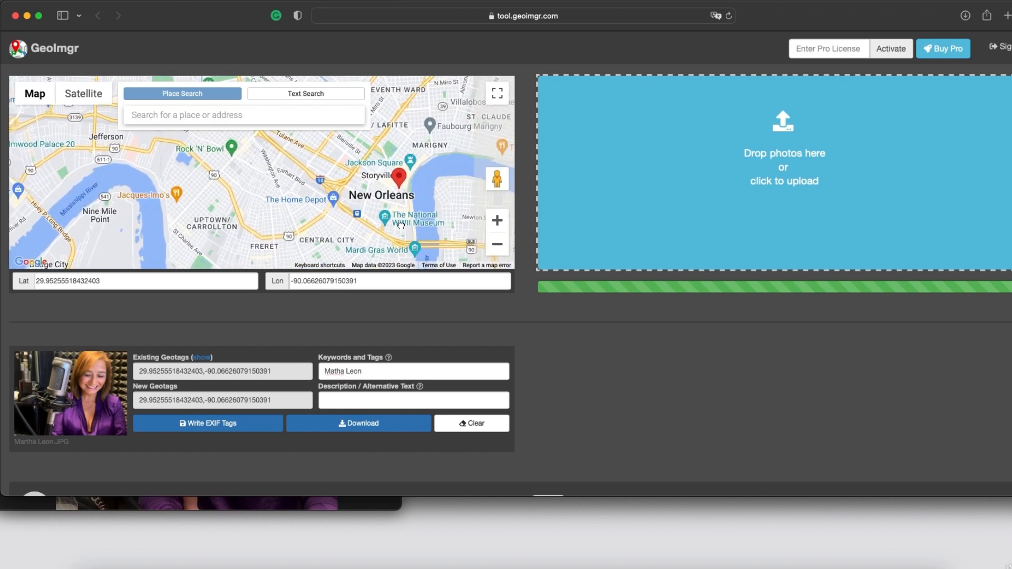
pyautogui.click(497, 220)
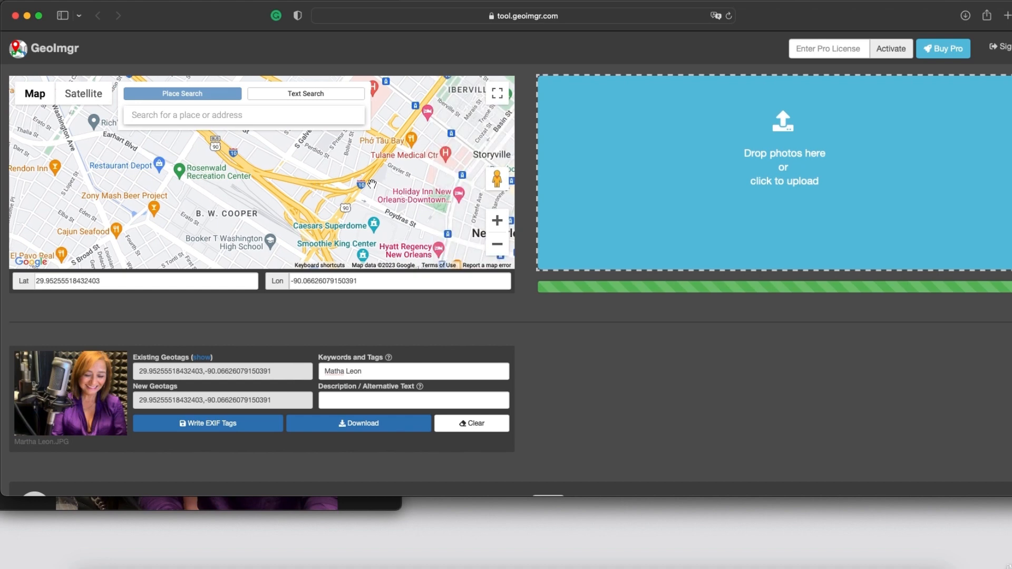
pyautogui.moveTo(394, 204); pyautogui.dragTo(365, 197)
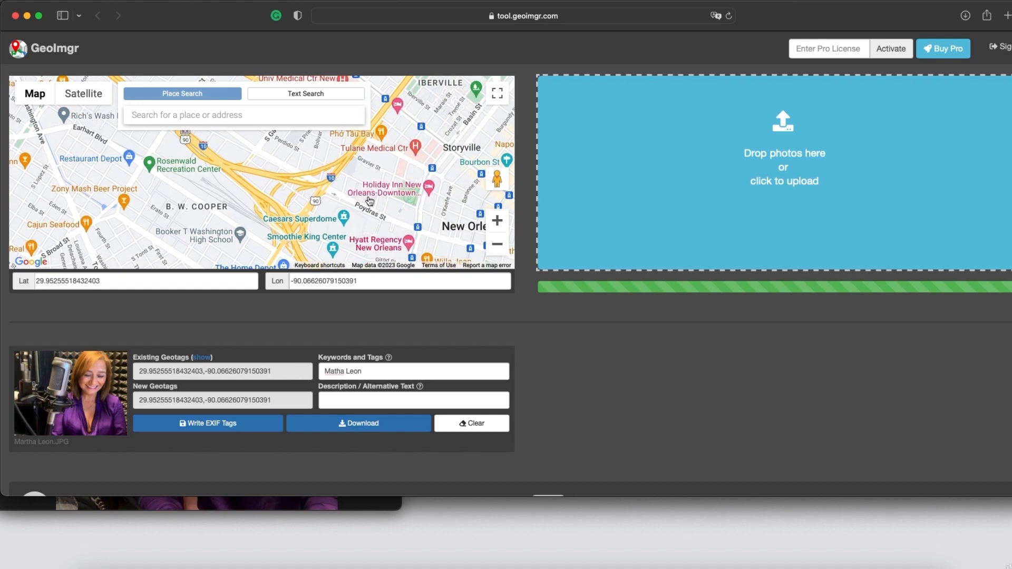
pyautogui.click(360, 199)
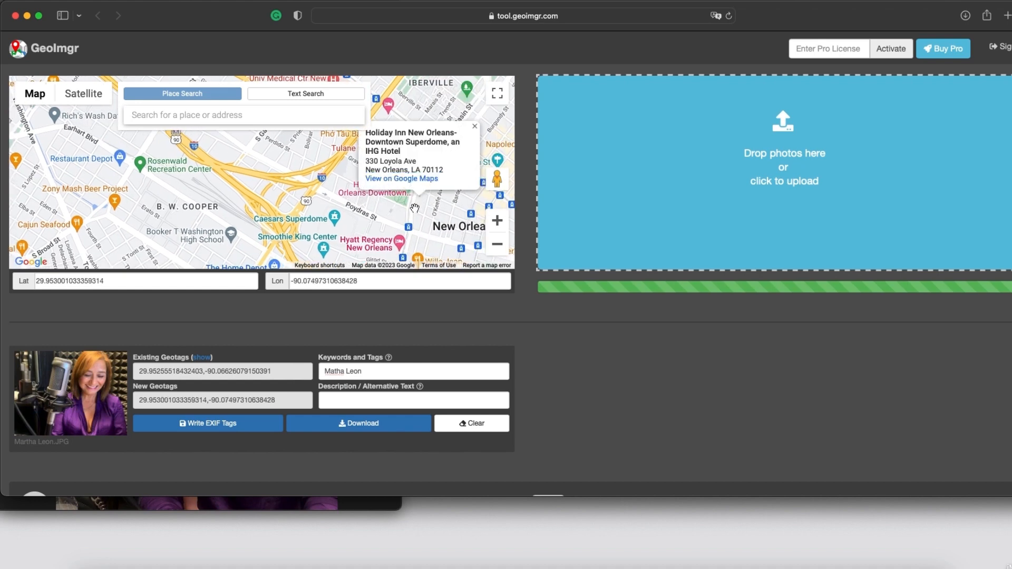
pyautogui.click(394, 212)
pyautogui.click(343, 219)
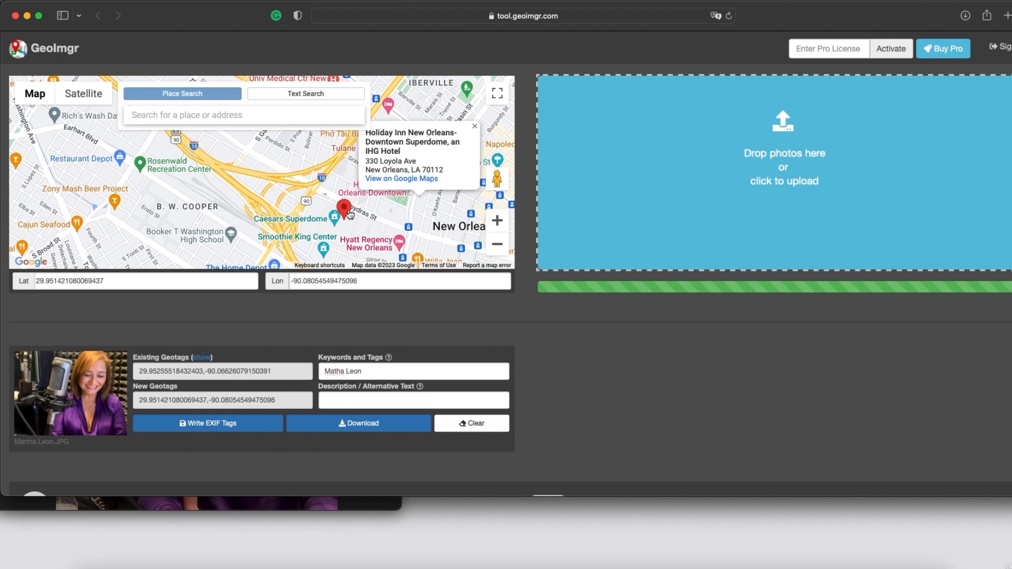
pyautogui.moveTo(345, 209)
pyautogui.mouseDown()
pyautogui.moveTo(259, 202)
pyautogui.moveTo(302, 207)
pyautogui.moveTo(273, 174)
pyautogui.mouseUp()
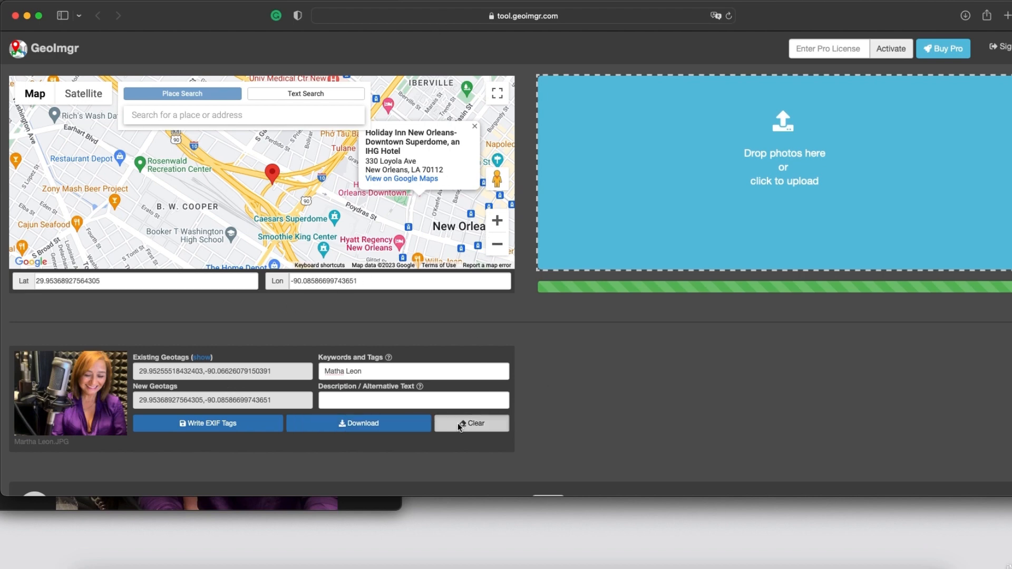
# Clear the loaded portrait photo from GeoImgr and bring up a Finder window
pyautogui.click(471, 424)
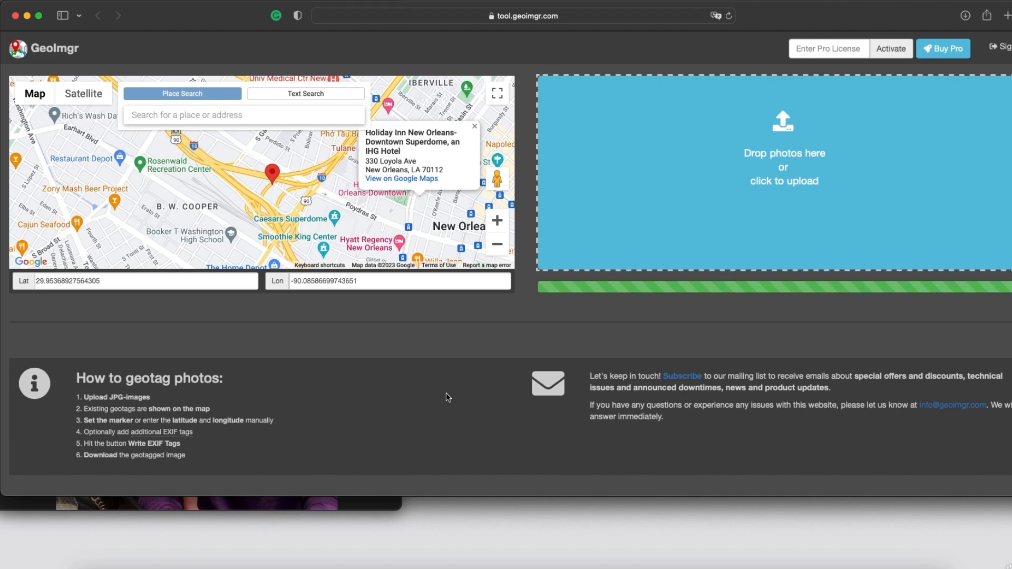
pyautogui.moveTo(251, 17)
pyautogui.mouseDown()
pyautogui.moveTo(297, 20)
pyautogui.moveTo(251, 19)
pyautogui.mouseUp()
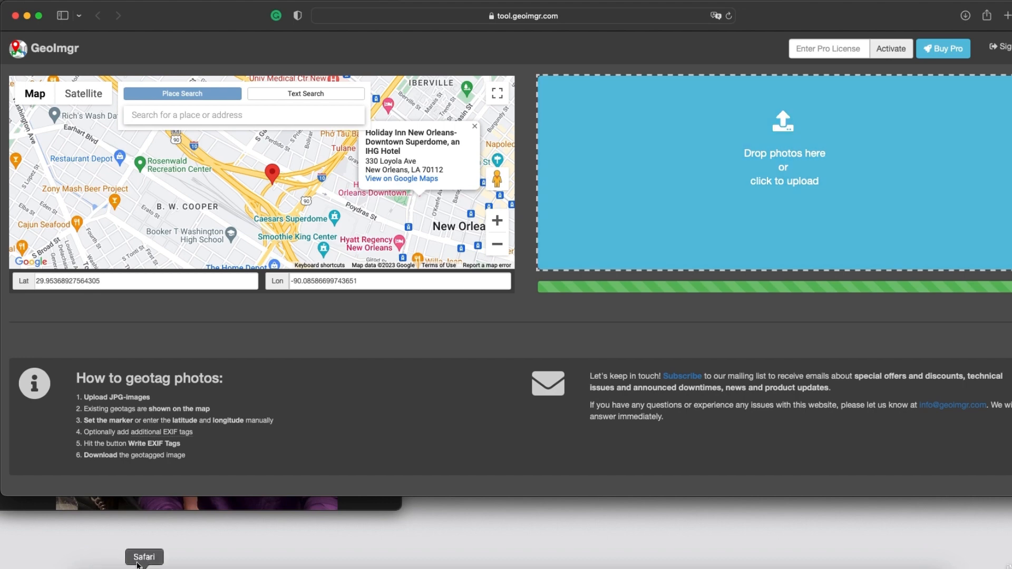
pyautogui.click(88, 565)
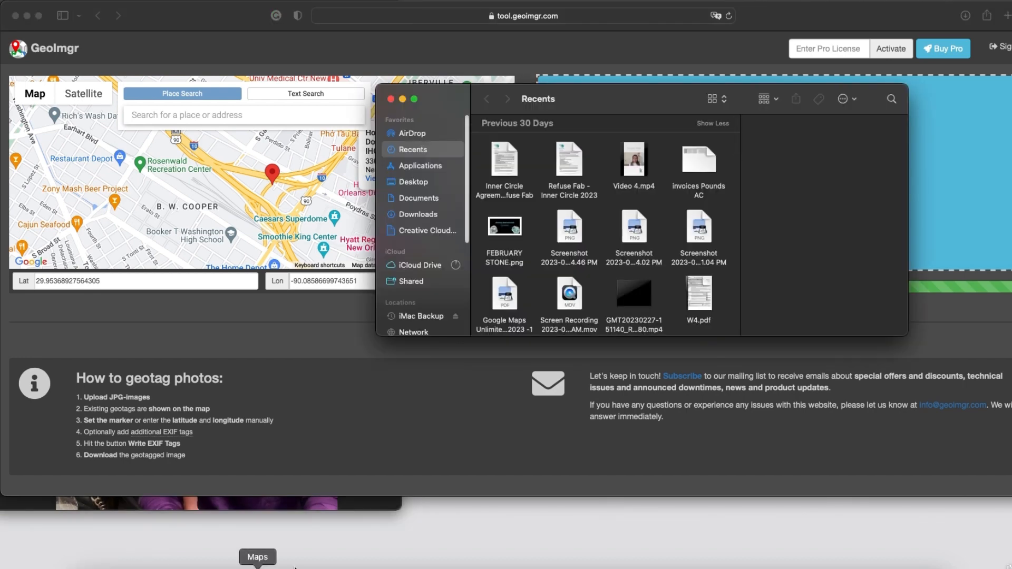
# Locate Farmhouse-kitchen-ideas-3 in Finder's Recents and drop it onto GeoImgr's upload area
pyautogui.moveTo(651, 103); pyautogui.dragTo(293, 65)
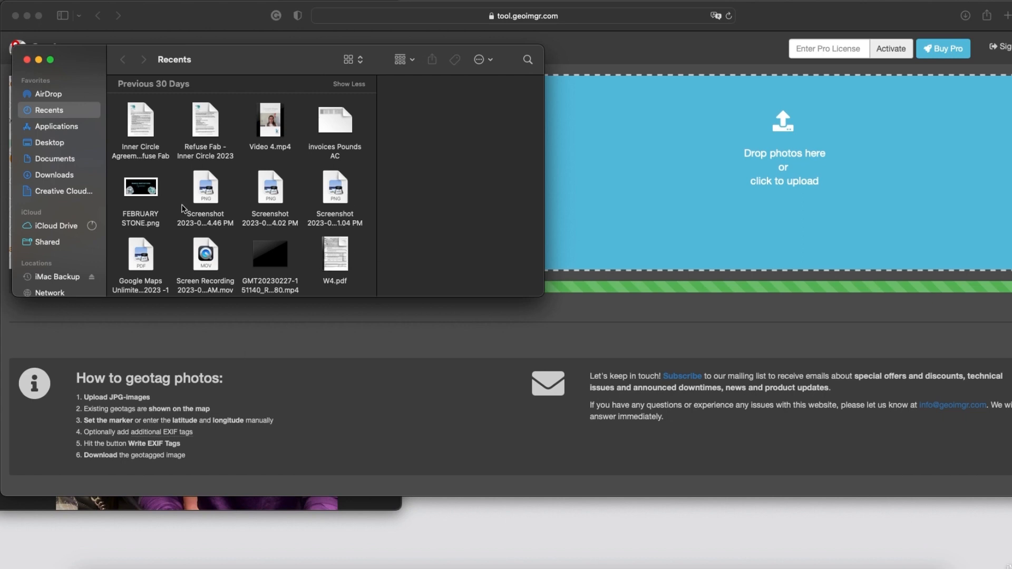
pyautogui.scroll(-3, 210, 204)
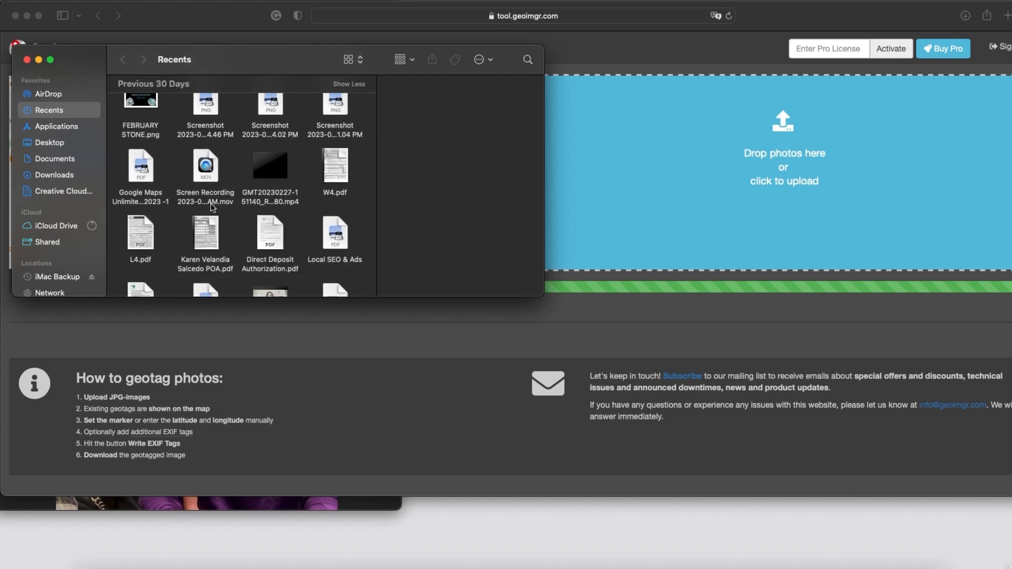
pyautogui.scroll(-2, 210, 204)
pyautogui.scroll(-5, 210, 203)
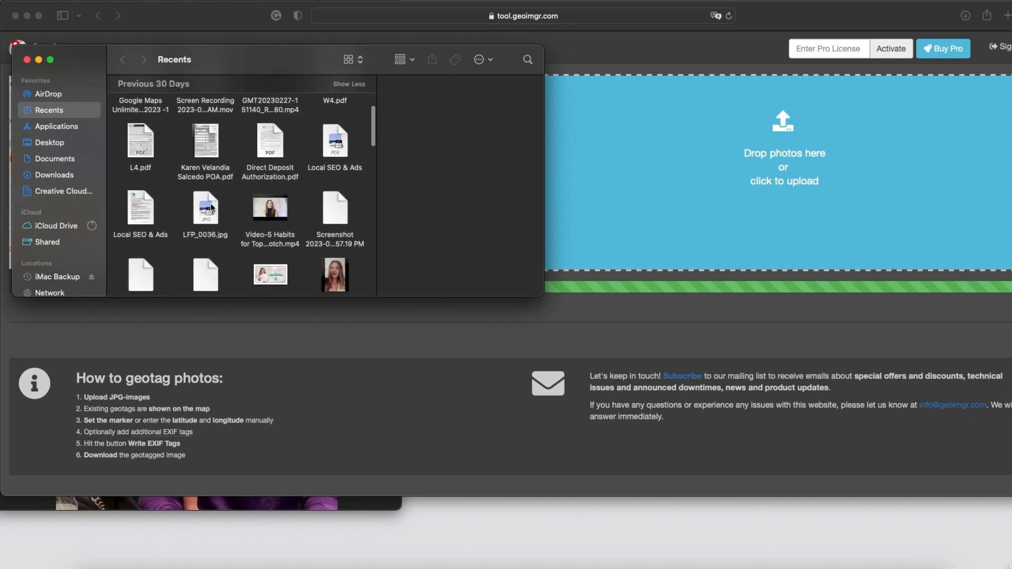
pyautogui.scroll(-15, 211, 204)
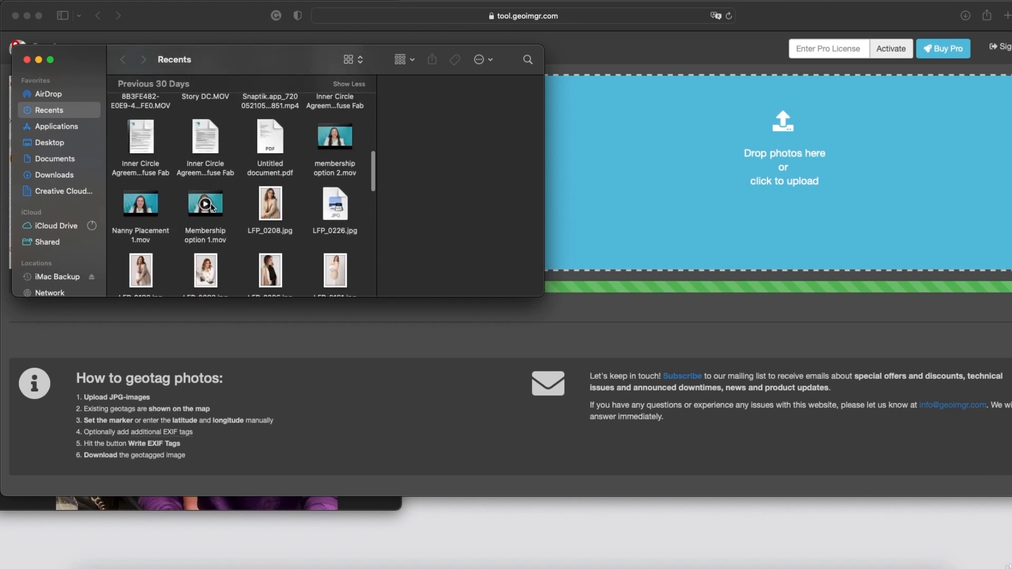
pyautogui.scroll(-8, 210, 206)
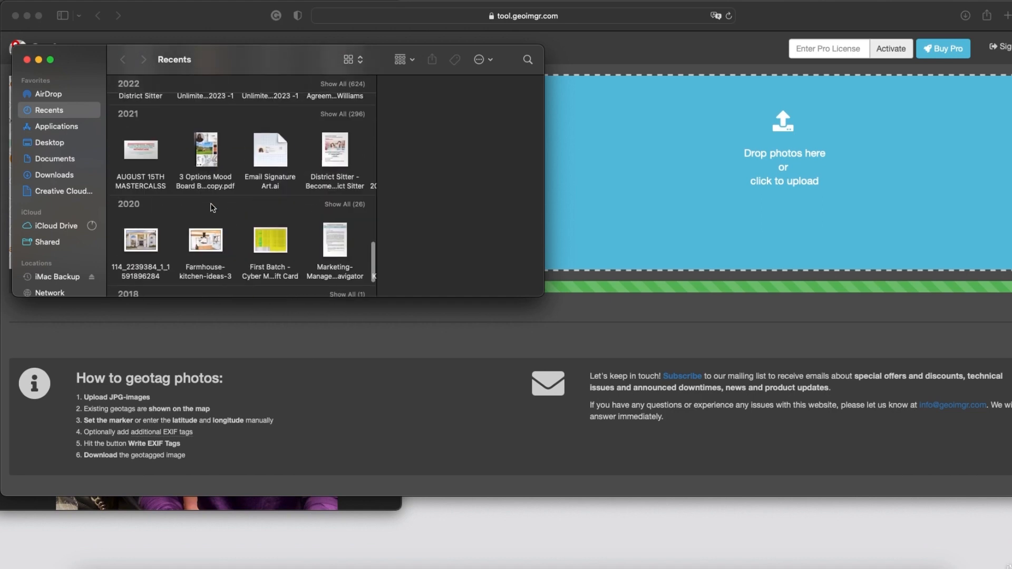
pyautogui.click(213, 206)
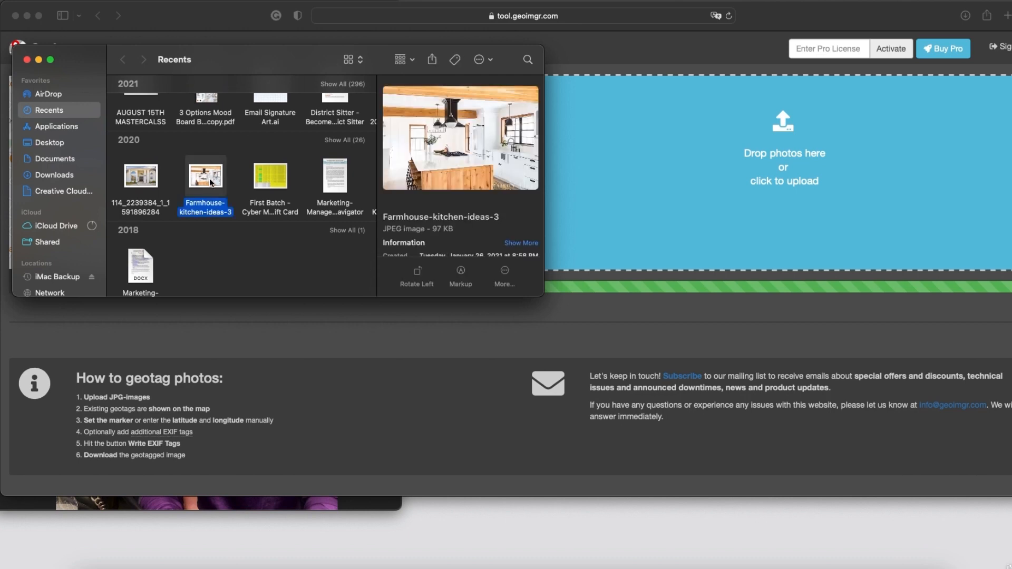
pyautogui.moveTo(211, 183); pyautogui.dragTo(688, 166)
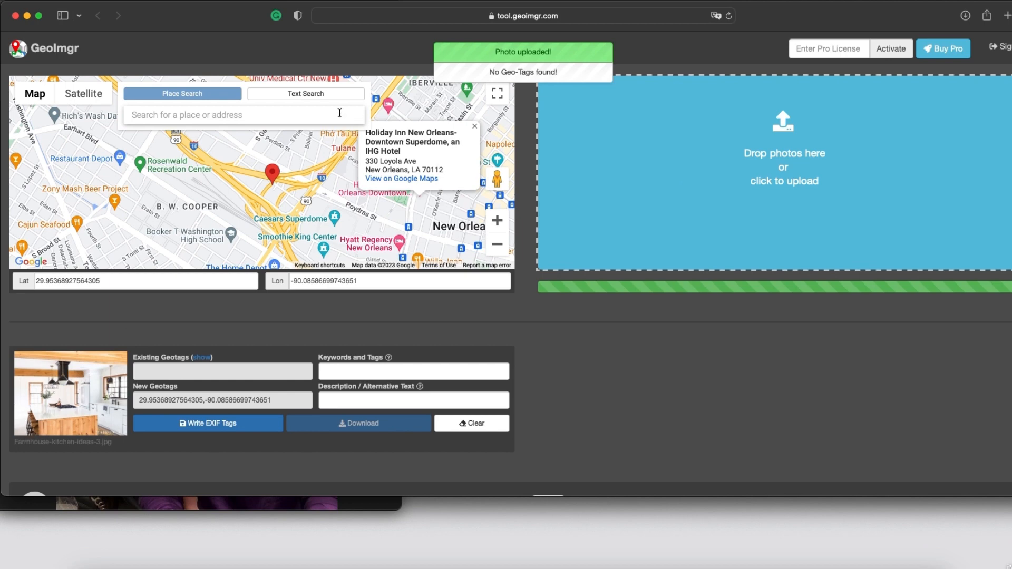
# Search the map for a business, pick the suggested location, and dismiss the upgrade offer
pyautogui.click(283, 123)
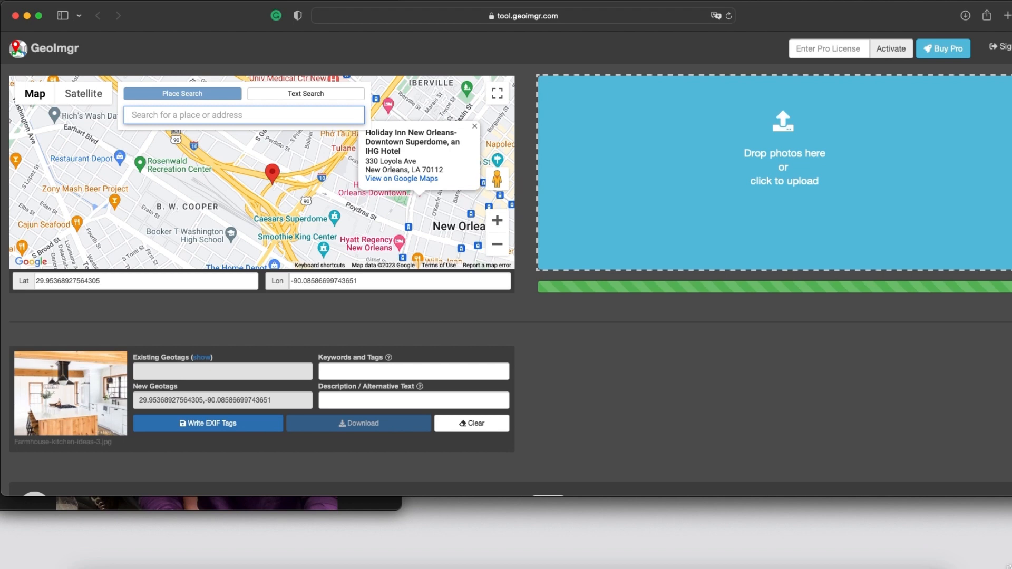
pyautogui.write('Martha león r')
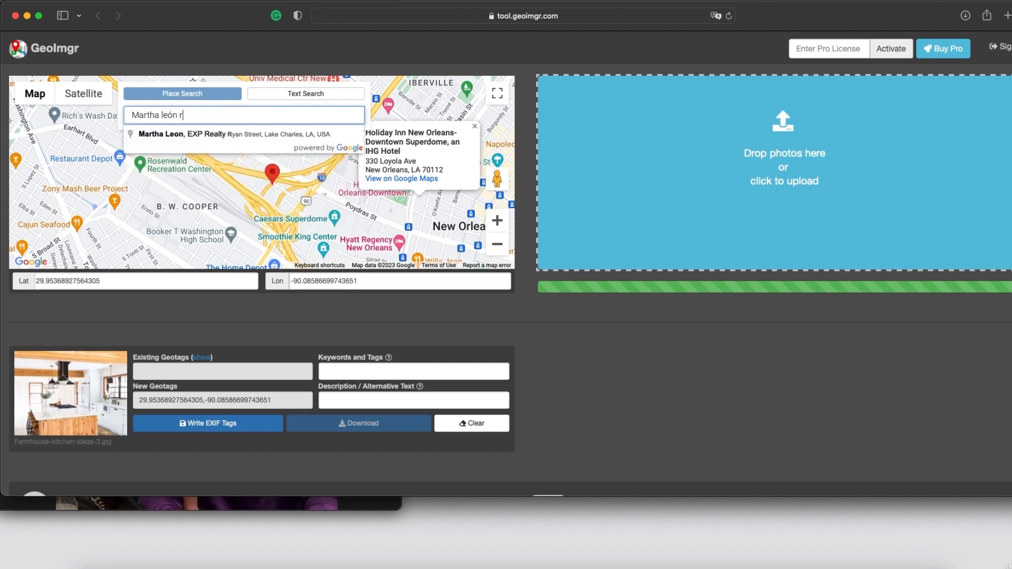
pyautogui.scroll(-1, 278, 135)
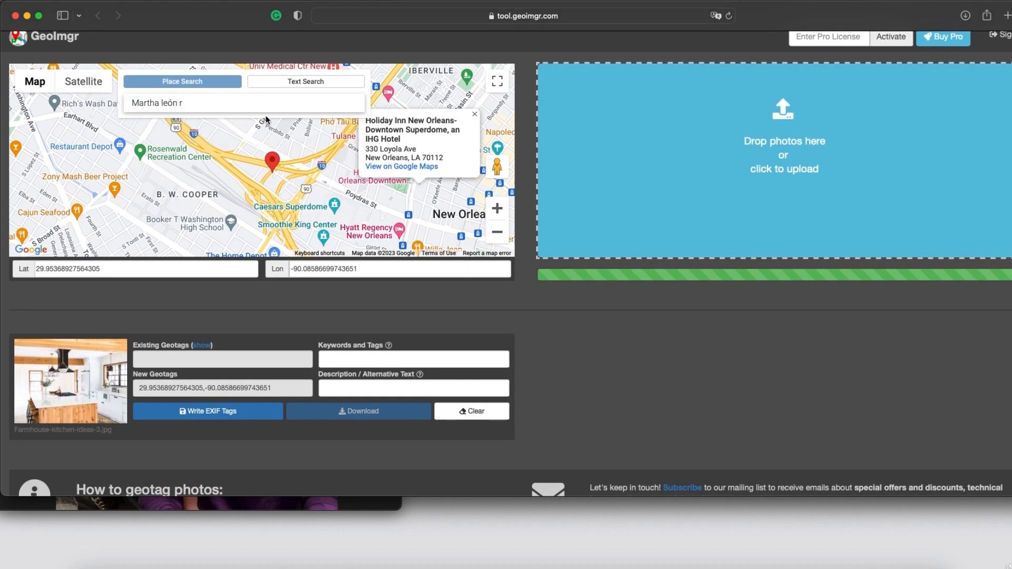
pyautogui.click(237, 122)
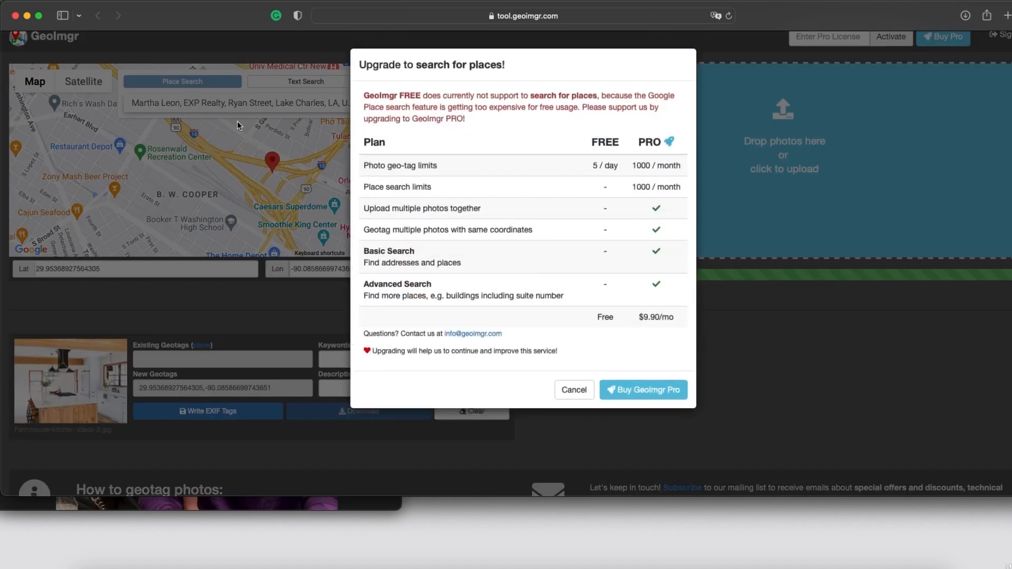
pyautogui.click(564, 392)
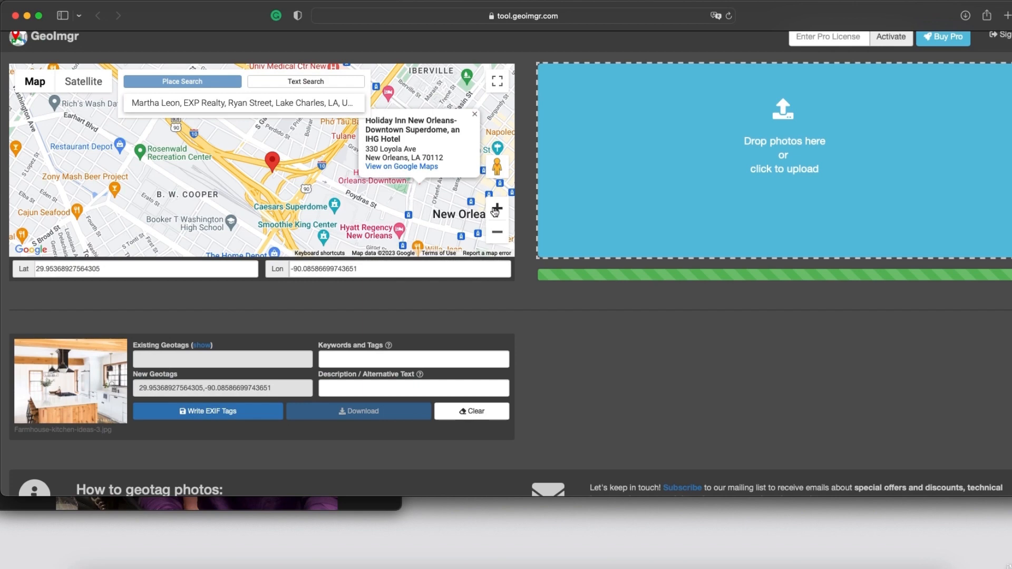
# Zoom in and reposition the pin to 29.953322395760694, -90.08145814755714
pyautogui.click(496, 210)
pyautogui.moveTo(408, 170); pyautogui.dragTo(387, 166)
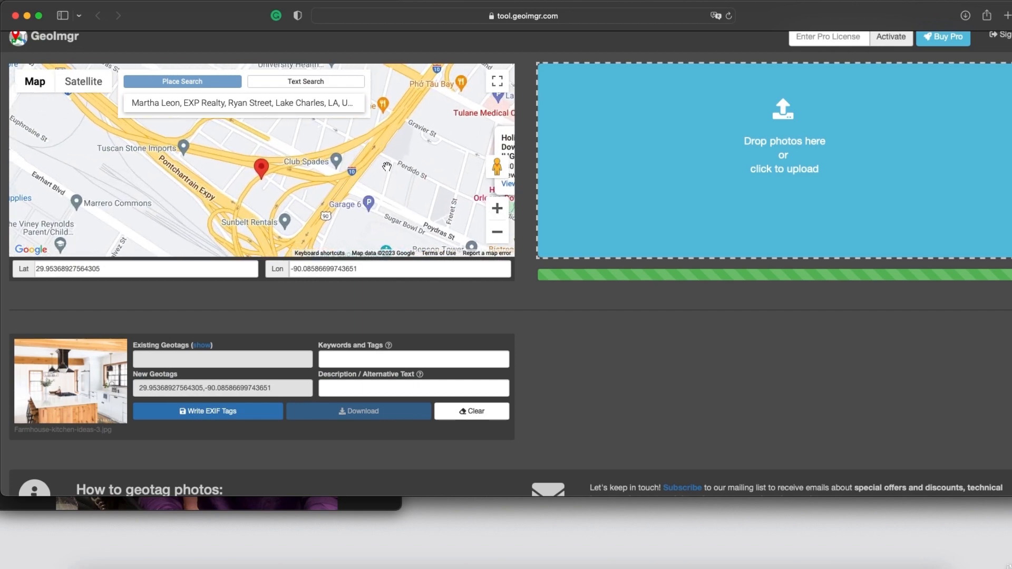
pyautogui.click(387, 166)
pyautogui.click(409, 162)
# Drag the pin near Perdido St and write geotag 29.954307746925586, -90.0809646210984 into the photo
pyautogui.moveTo(389, 163)
pyautogui.mouseDown()
pyautogui.moveTo(383, 206)
pyautogui.moveTo(383, 189)
pyautogui.mouseUp()
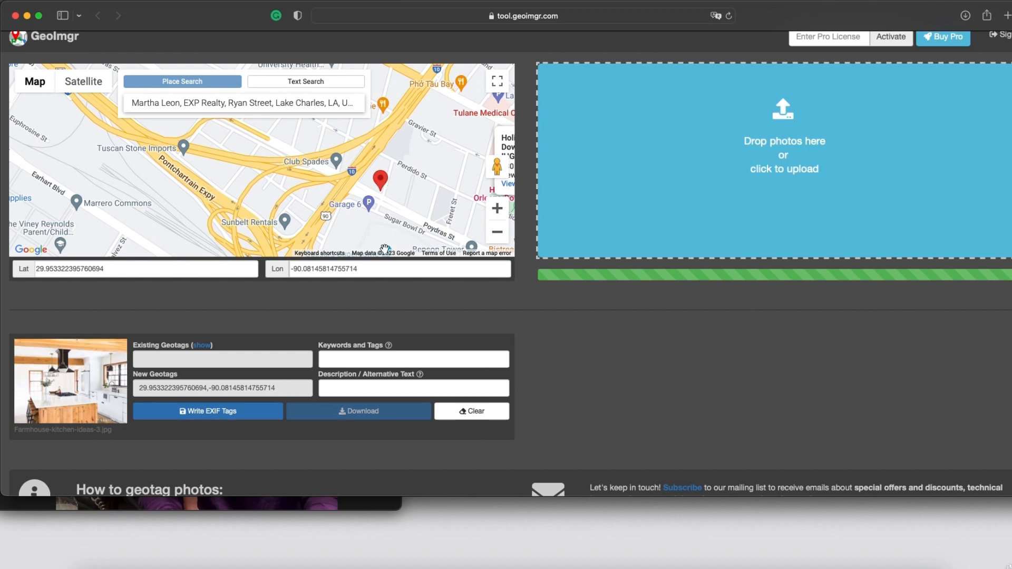
pyautogui.click(205, 407)
pyautogui.scroll(-1, 236, 390)
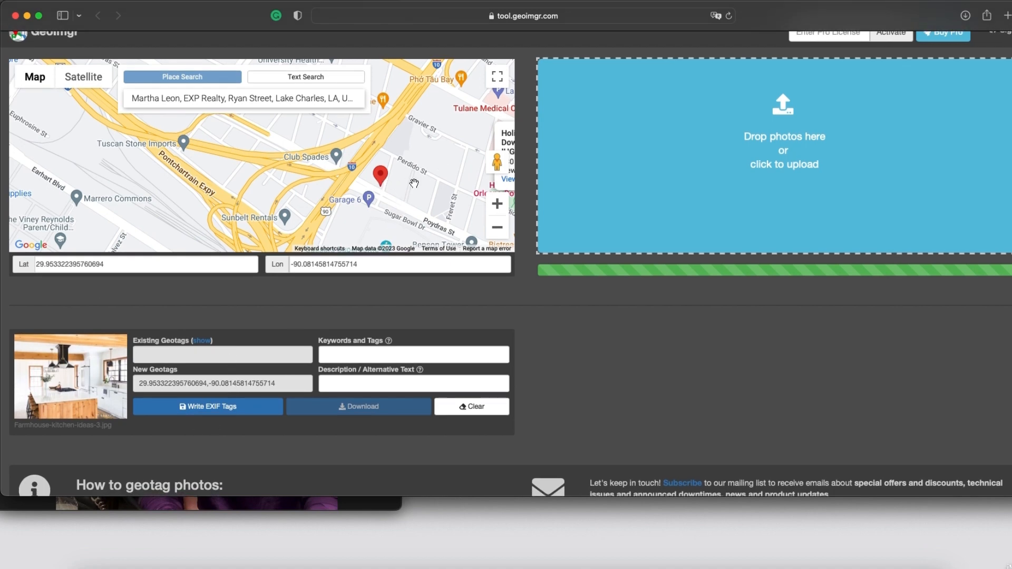
pyautogui.moveTo(381, 177)
pyautogui.mouseDown()
pyautogui.moveTo(391, 187)
pyautogui.moveTo(396, 149)
pyautogui.mouseUp()
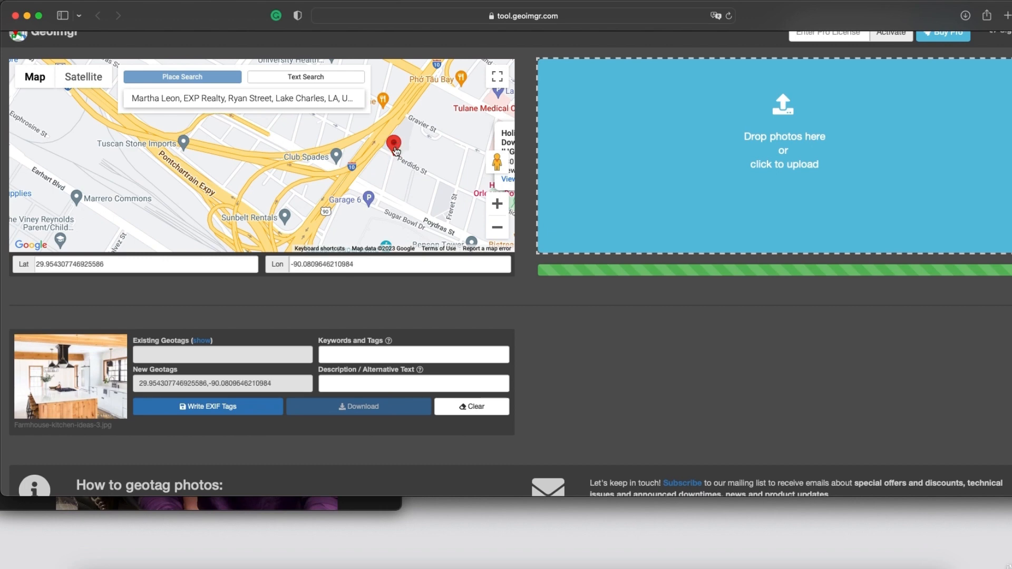
# Show the photo's existing geotags, which returns a 'Coordinate not valid!' notice
pyautogui.click(196, 355)
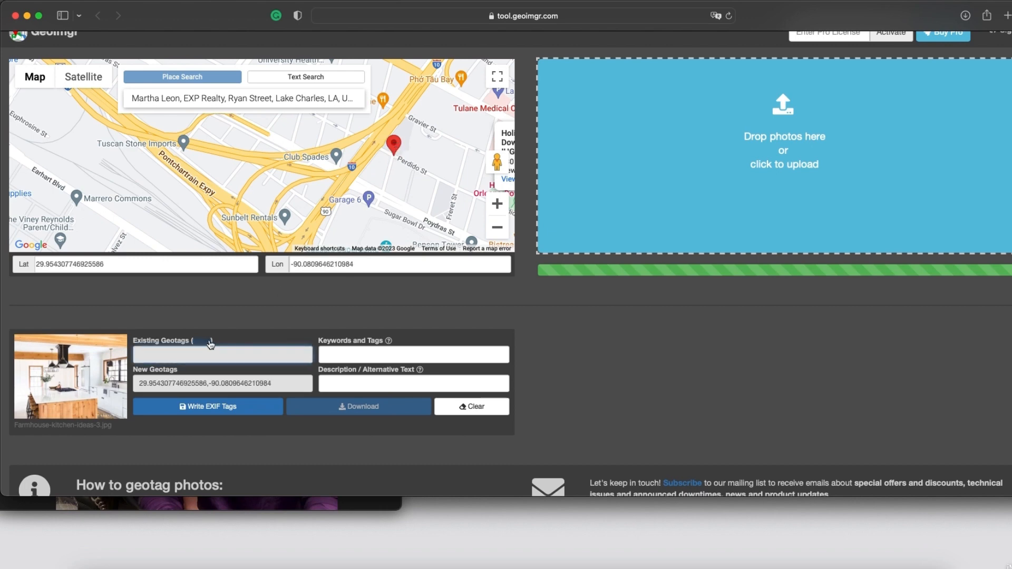
pyautogui.click(201, 342)
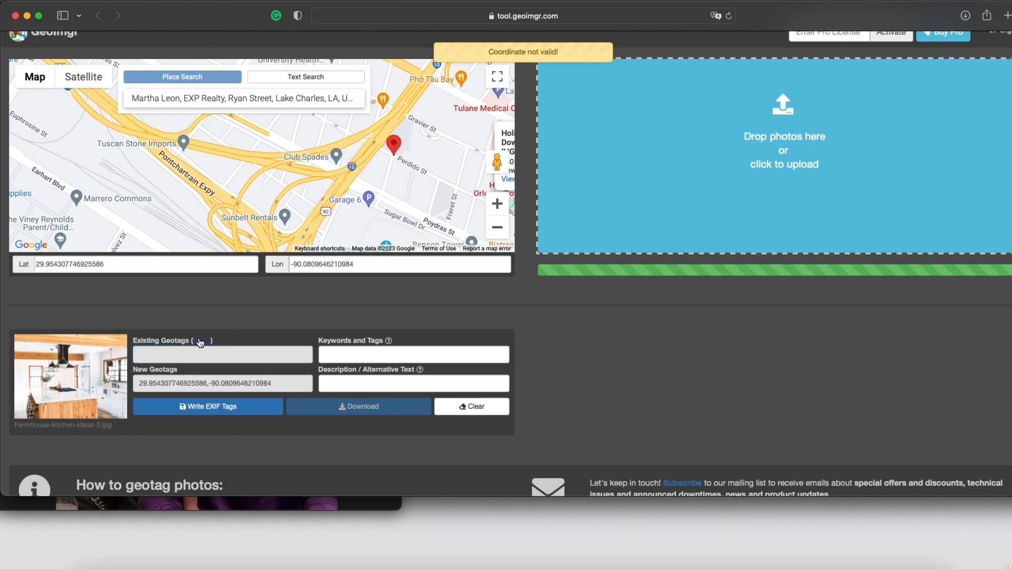
pyautogui.click(215, 357)
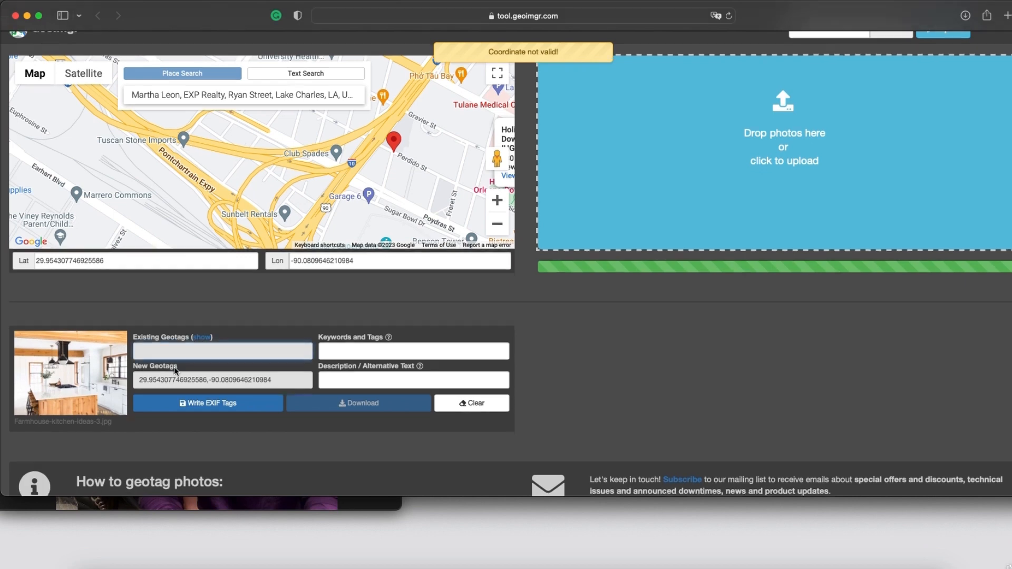
# Write the new GPS coordinates into the kitchen photo's EXIF and download Farmhouse-kitchen-ideas-3.jpg
pyautogui.scroll(-1, 176, 373)
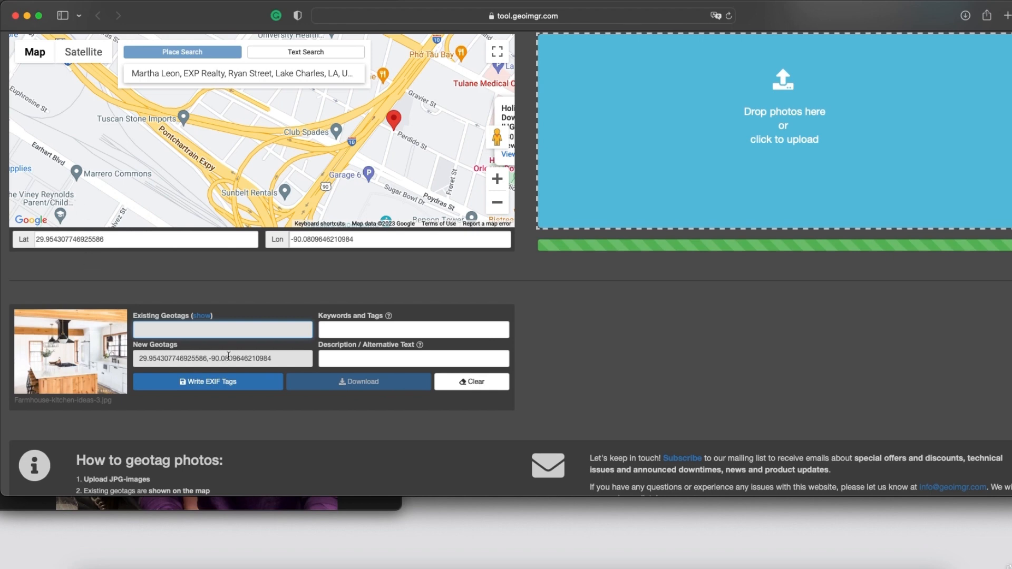
pyautogui.click(200, 388)
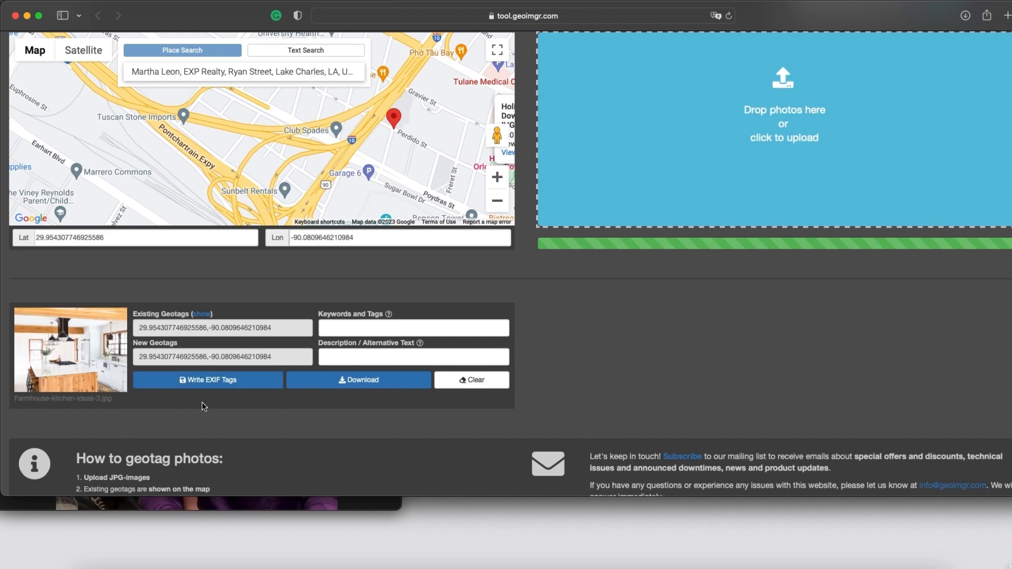
pyautogui.click(368, 382)
# Open the downloaded Farmhouse-kitchen-ideas-3.jpg from Safari's Downloads in Preview
pyautogui.click(967, 17)
pyautogui.click(956, 70)
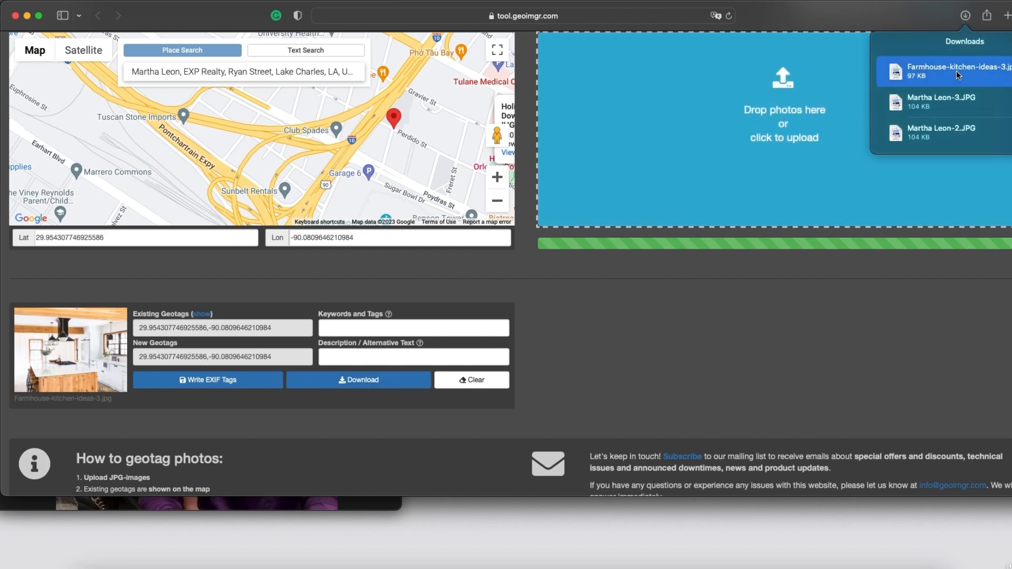
pyautogui.doubleClick(956, 71)
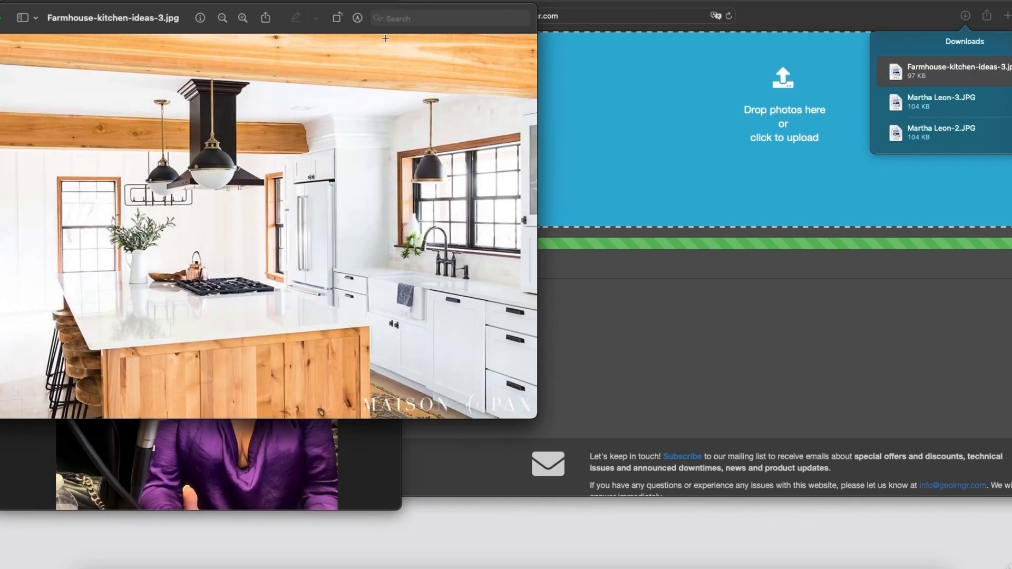
pyautogui.moveTo(321, 16); pyautogui.dragTo(491, 15)
# Check the photo's GPS info reads 29° 57' 15.51" N, 90° 4' 51.473" W
pyautogui.click(370, 18)
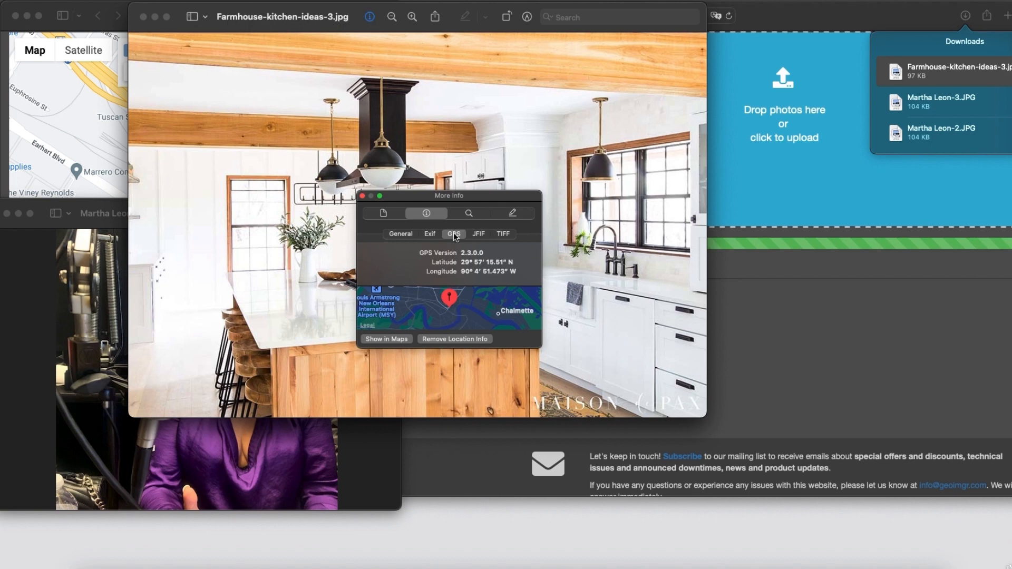
pyautogui.click(415, 253)
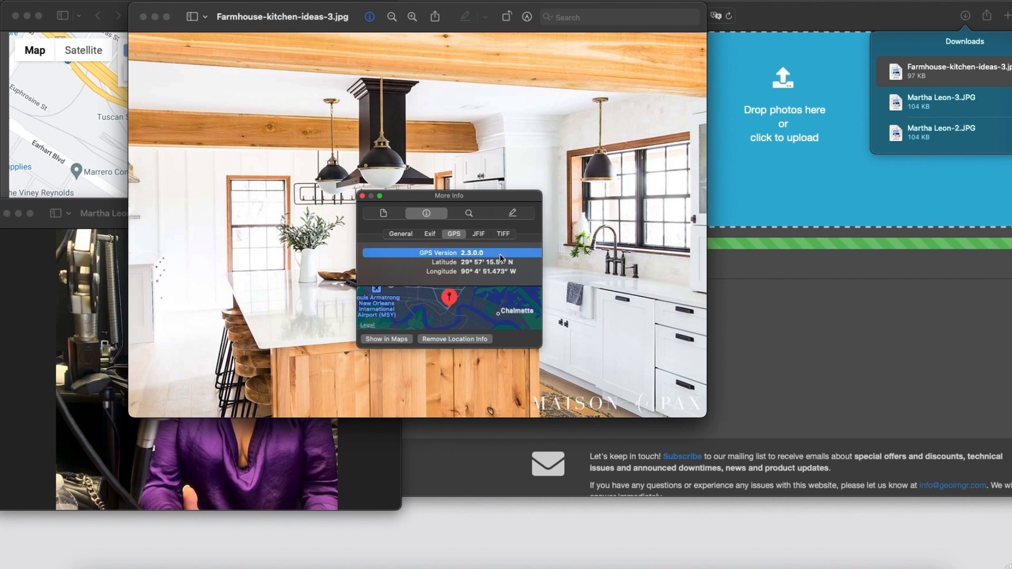
pyautogui.click(524, 271)
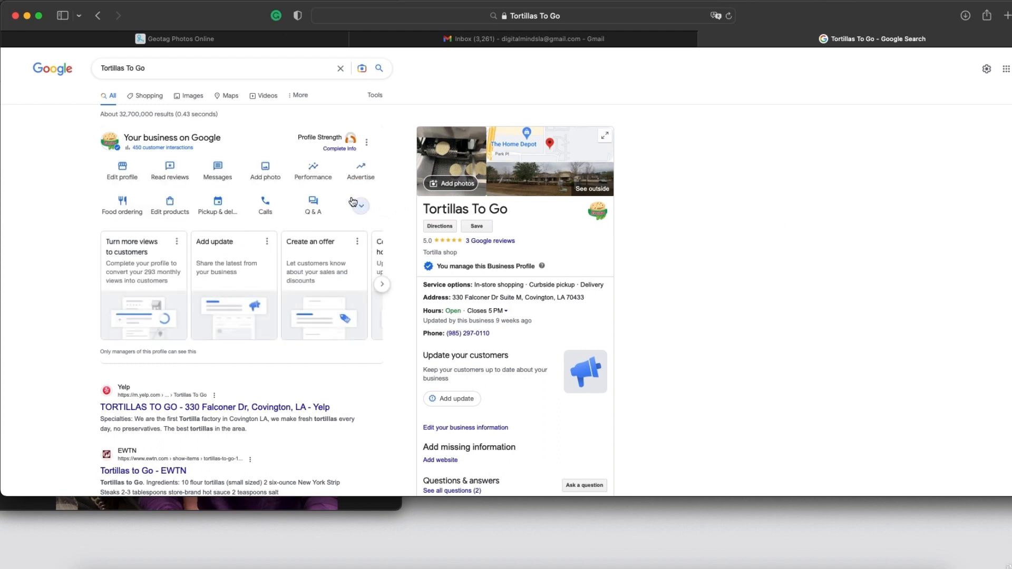
# Upload Farmhouse-kitchen-ideas-3.jpg from Downloads as a photo to the Tortillas To Go profile
pyautogui.click(269, 179)
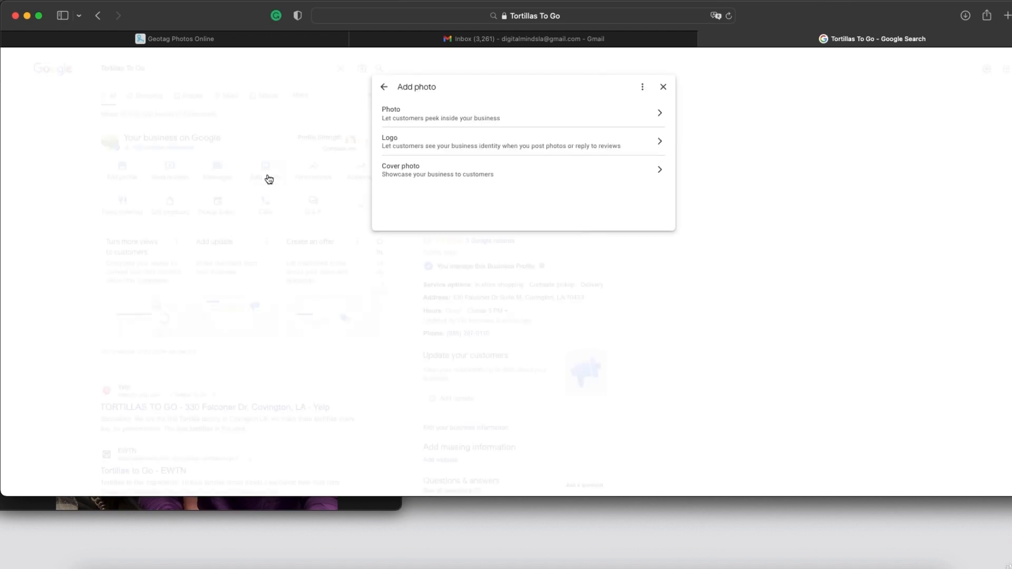
pyautogui.click(486, 120)
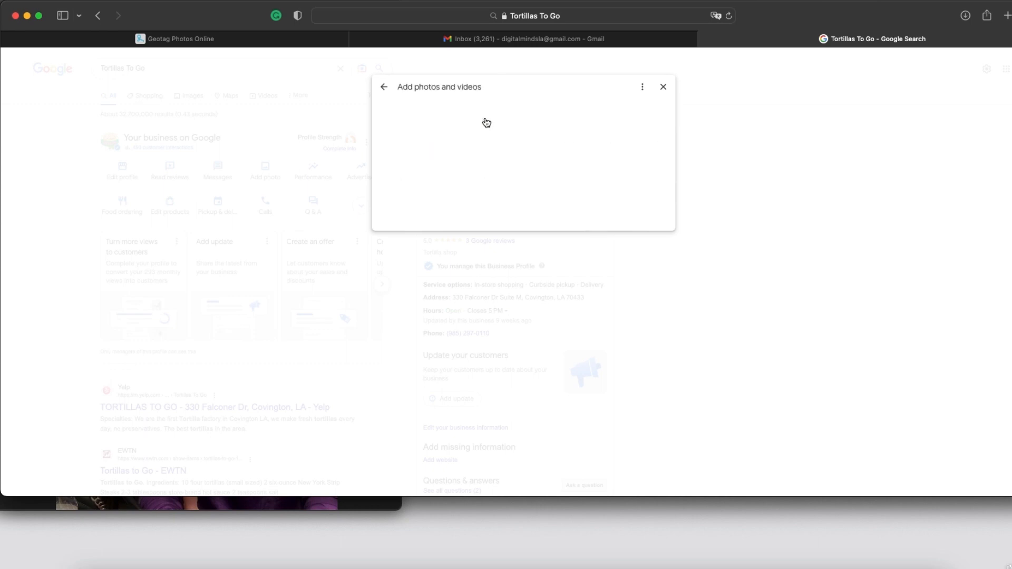
pyautogui.click(519, 175)
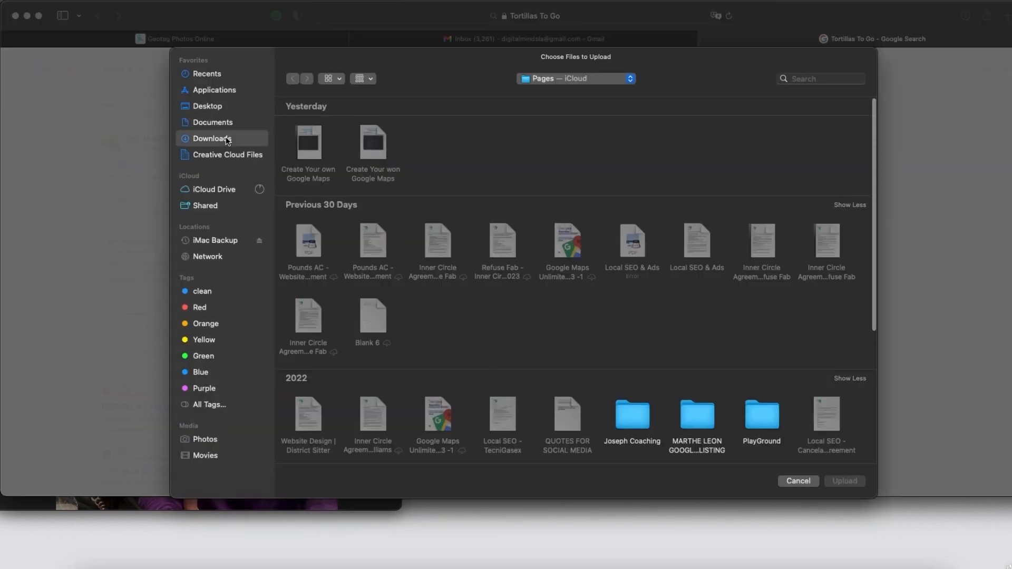
pyautogui.click(226, 139)
pyautogui.doubleClick(306, 148)
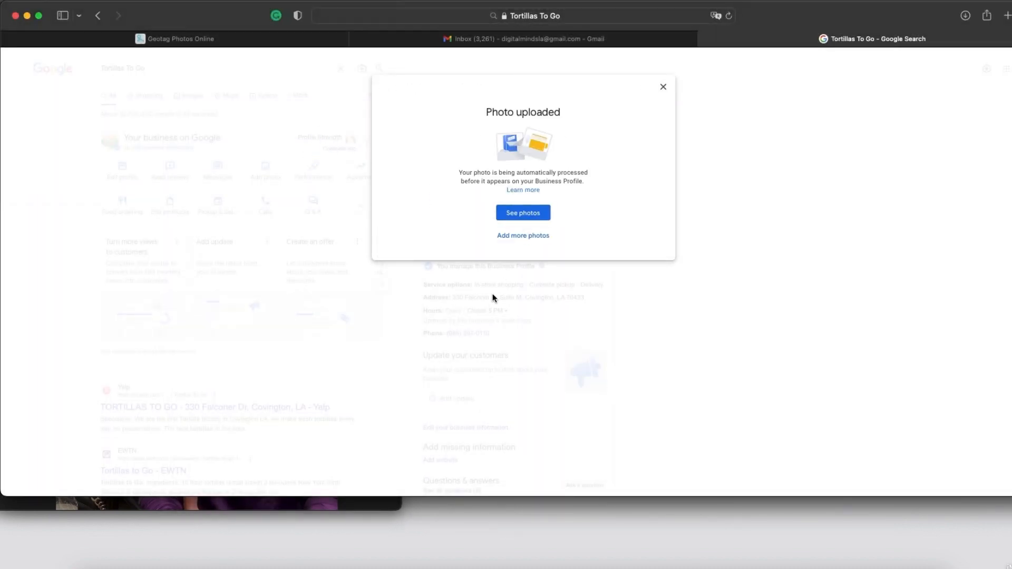
pyautogui.click(664, 87)
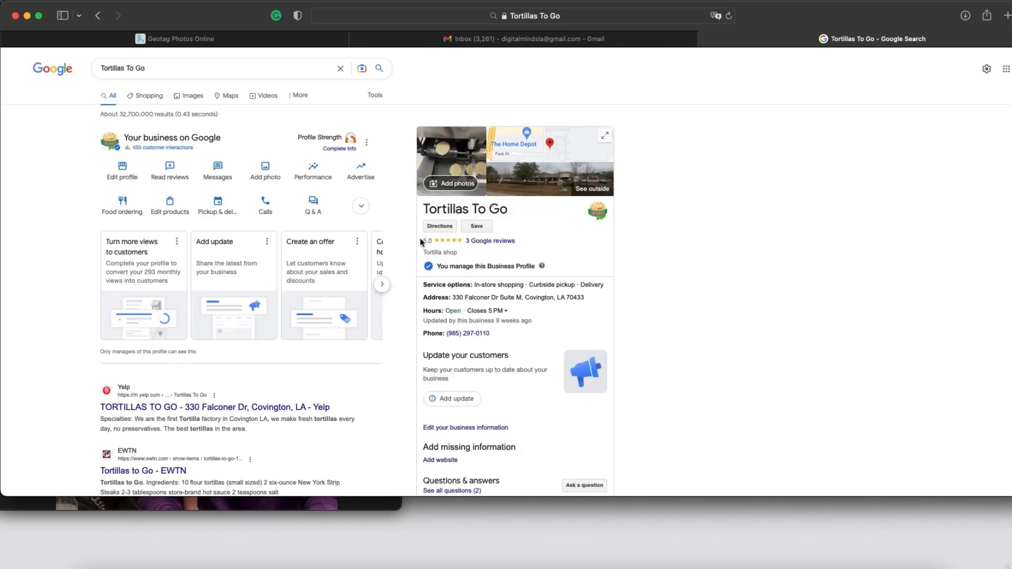
# Delete the pending farmhouse kitchen photo from the profile's photo gallery
pyautogui.click(450, 147)
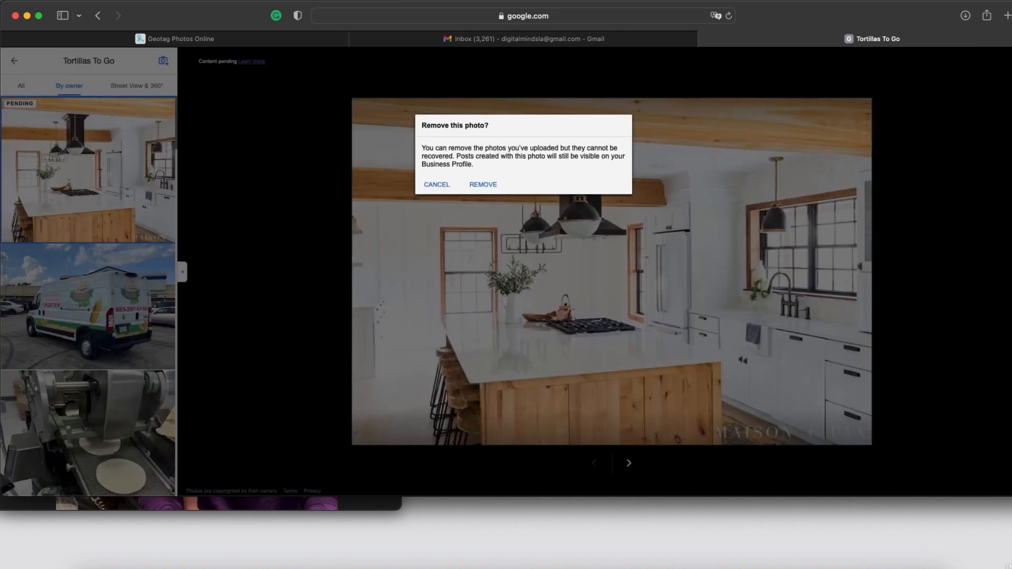
pyautogui.click(479, 185)
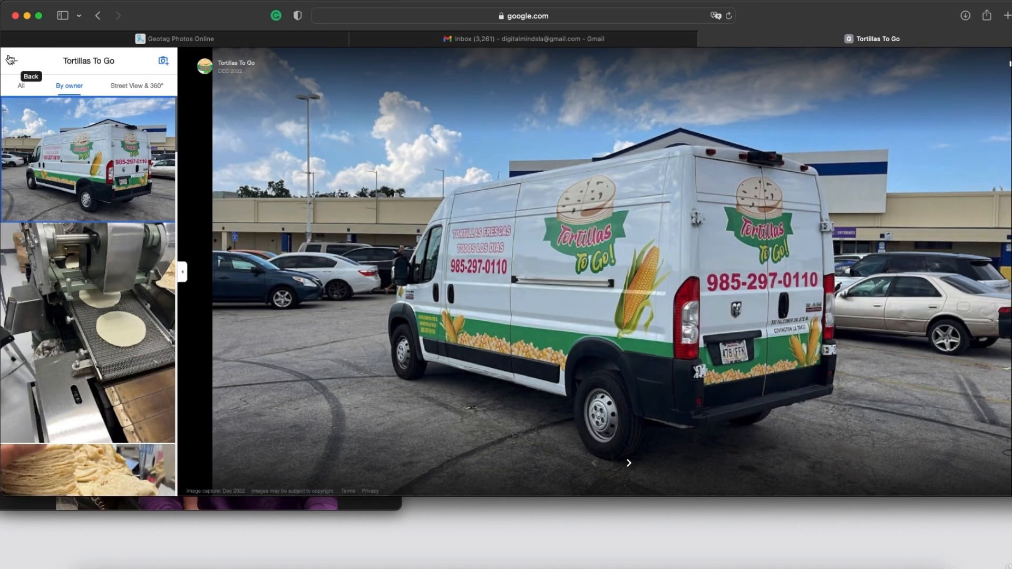
pyautogui.click(14, 62)
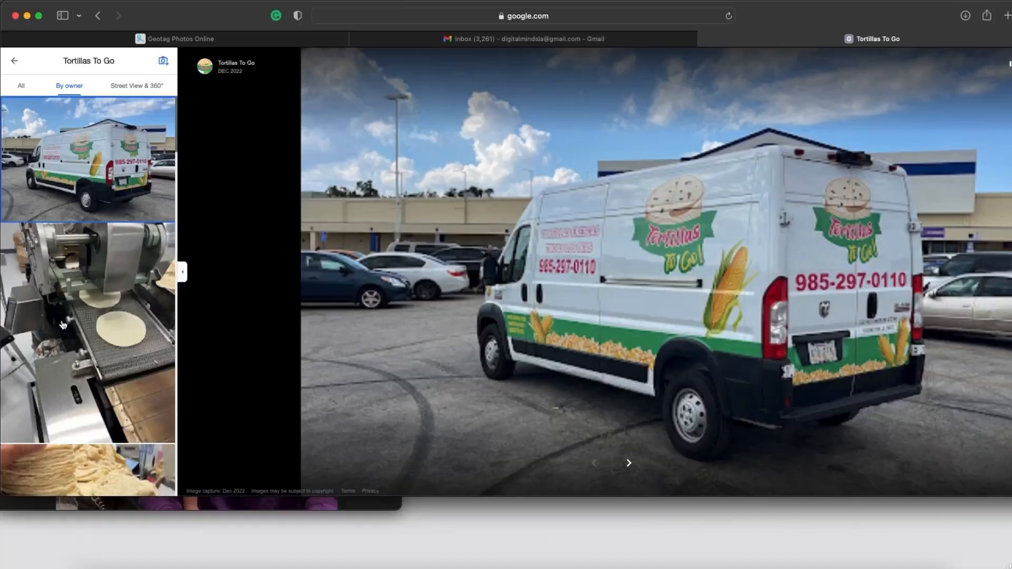
# Scroll the owner photo gallery and inspect the conveyor photo's link options
pyautogui.scroll(-5, 68, 324)
pyautogui.scroll(-1, 68, 323)
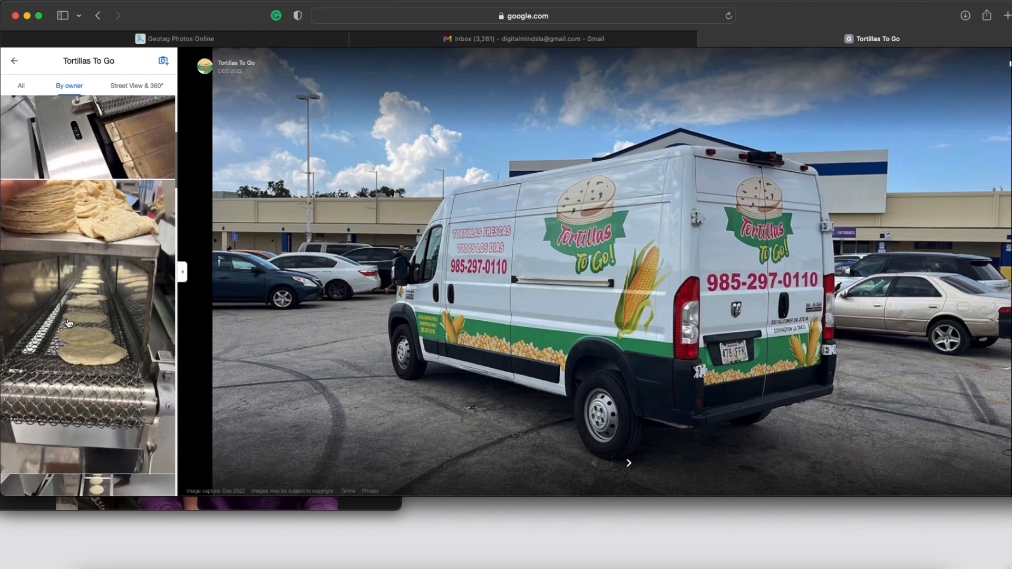
pyautogui.scroll(-4, 68, 323)
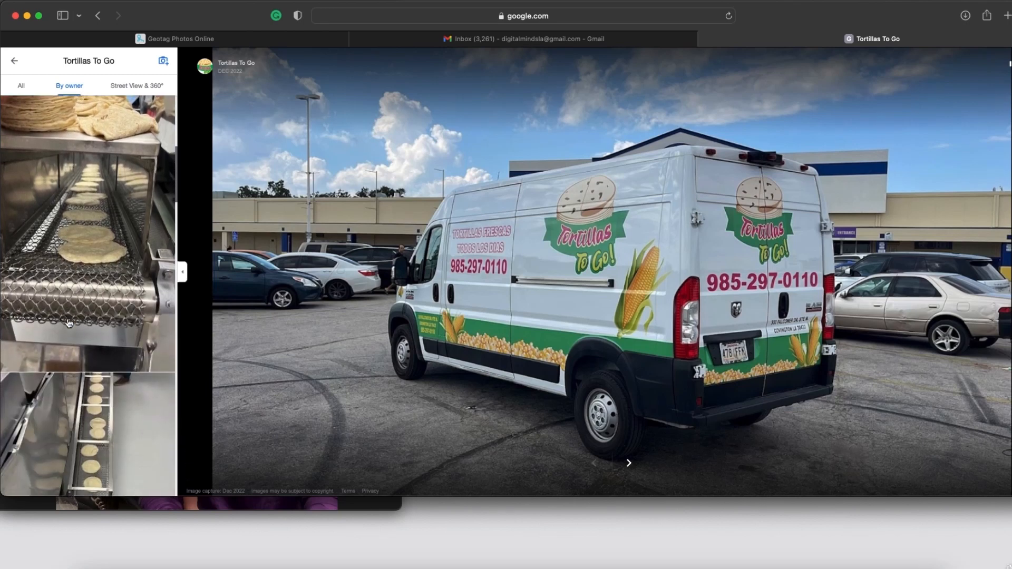
pyautogui.rightClick(91, 280)
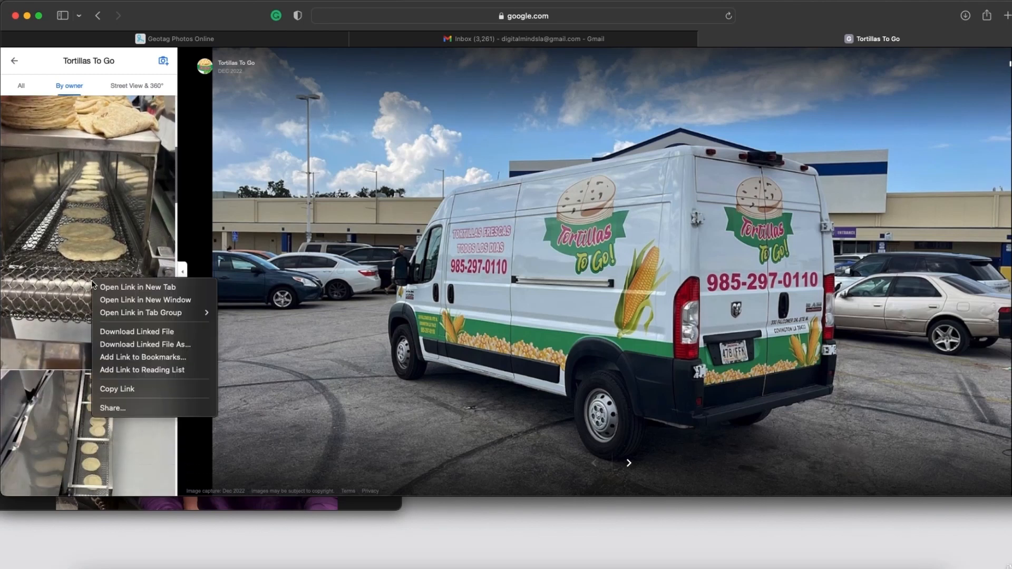
pyautogui.click(106, 213)
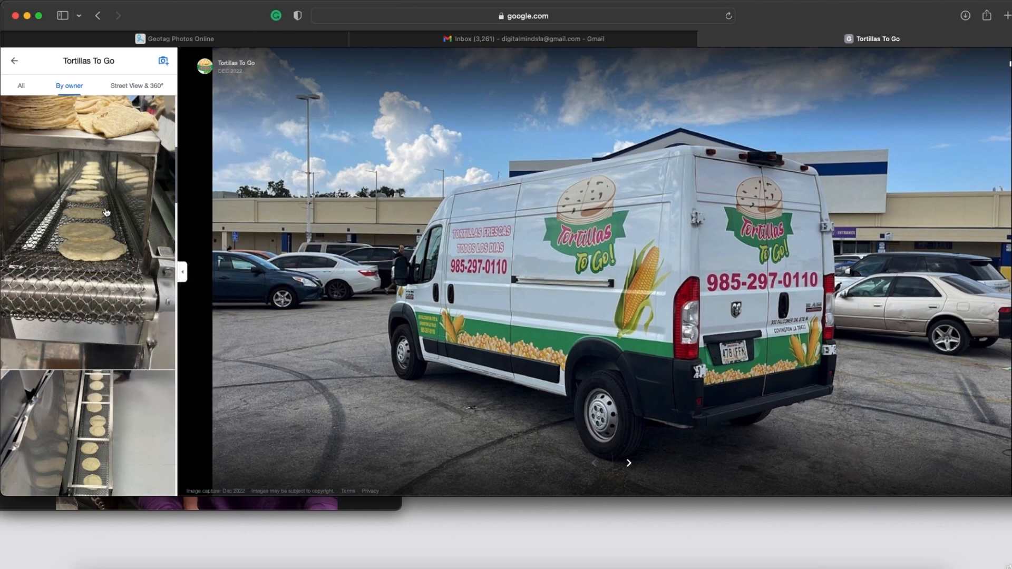